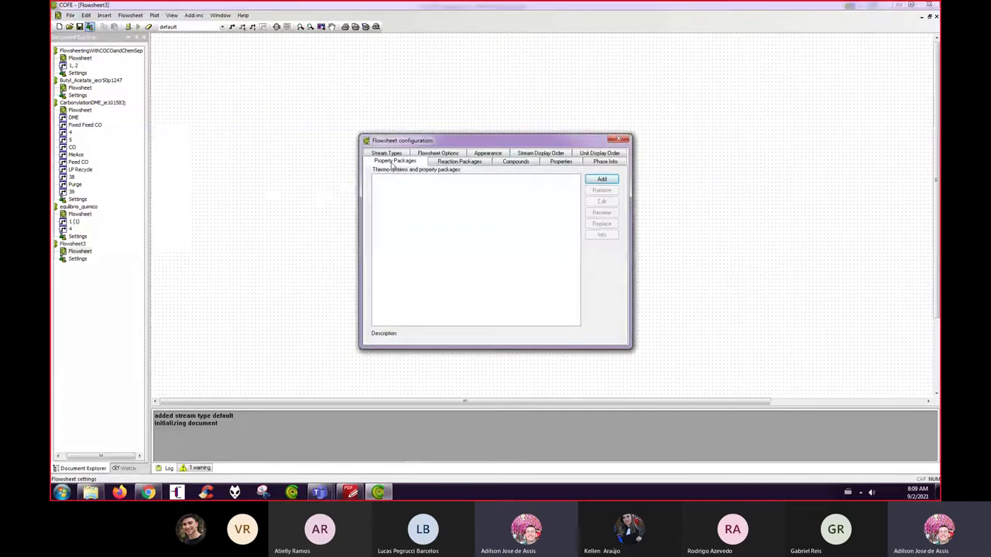
# - Start adding a property package to the flowsheet from the TEA (CAPE-OPEN 1.1) manager
pyautogui.click(603, 181)
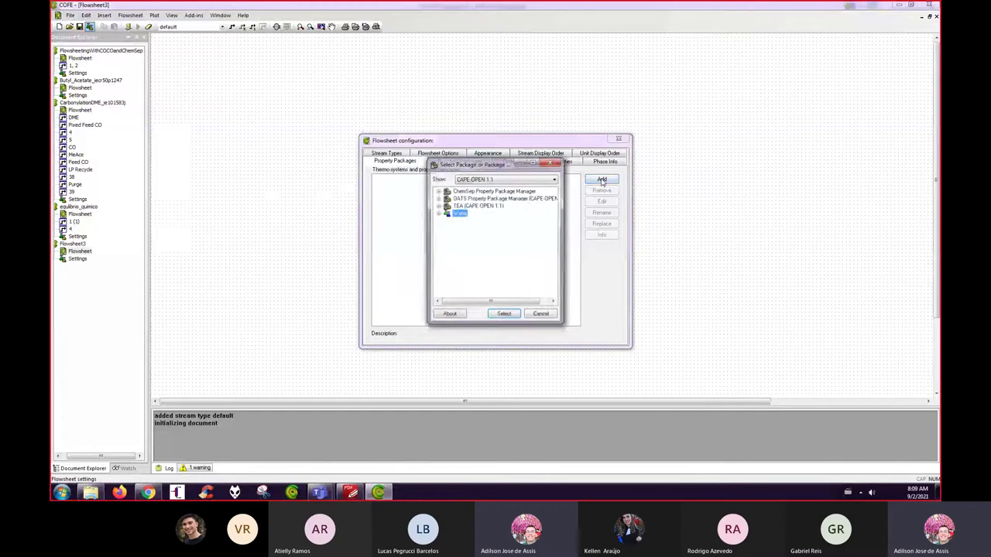
pyautogui.click(470, 206)
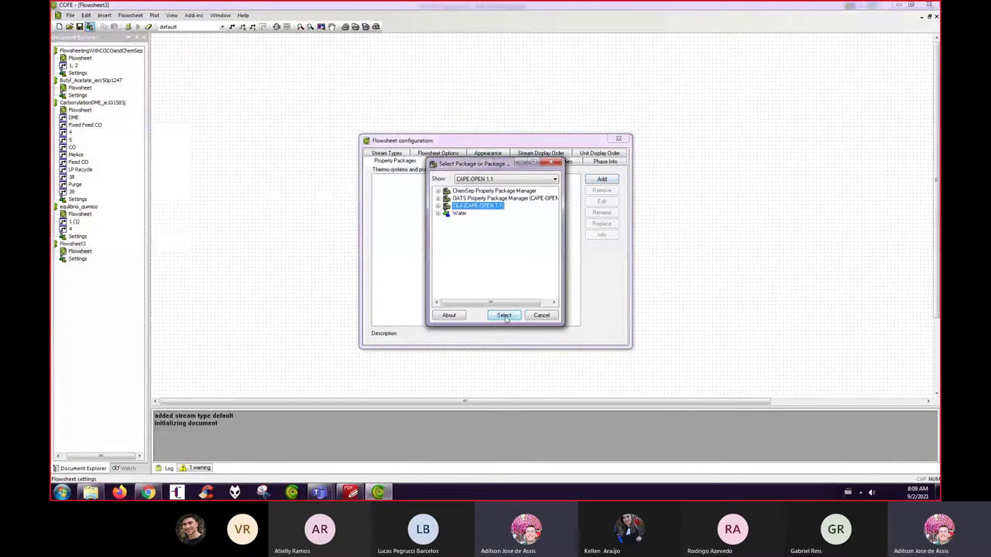
pyautogui.click(504, 315)
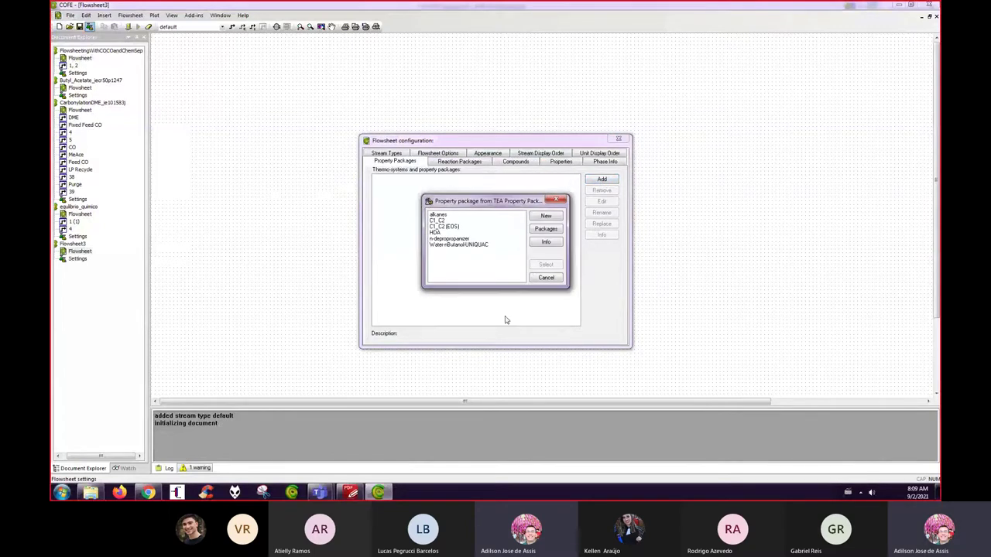
# - Start a TEA property package named novo with the Peng Robinson model set
pyautogui.click(545, 216)
pyautogui.click(478, 237)
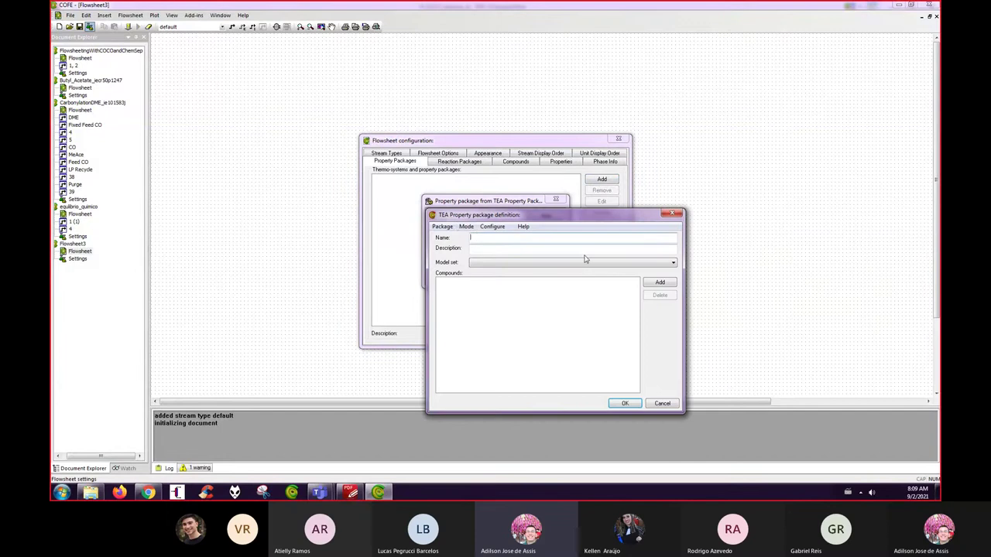
pyautogui.write('novo')
pyautogui.click(486, 264)
pyautogui.click(488, 277)
# - Add Water and Methane to the compounds of the novo package
pyautogui.click(660, 282)
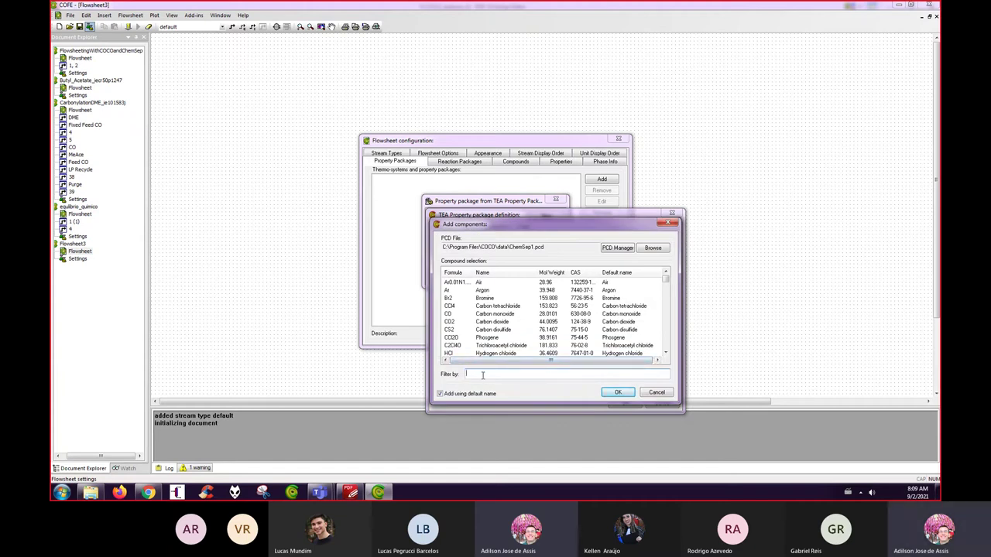
pyautogui.write('water')
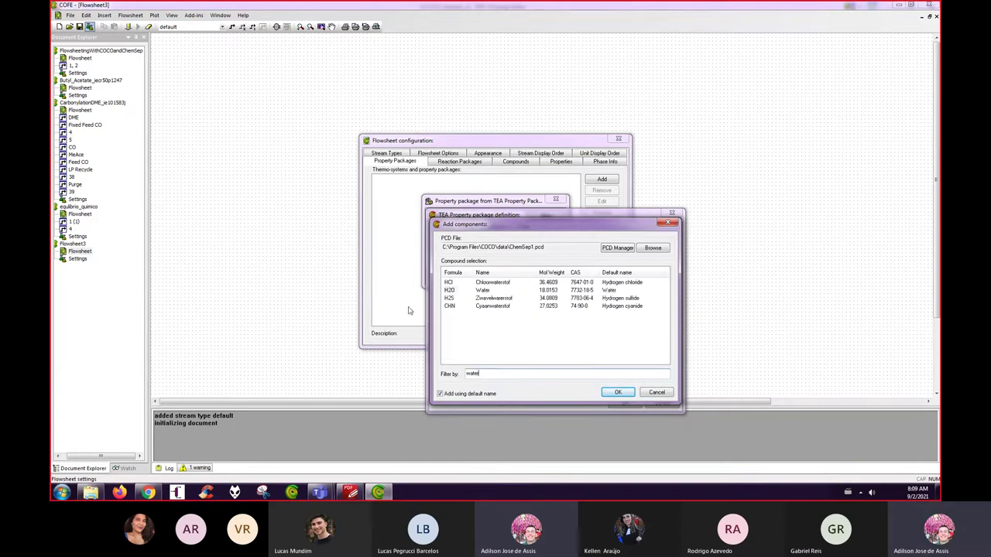
pyautogui.doubleClick(454, 291)
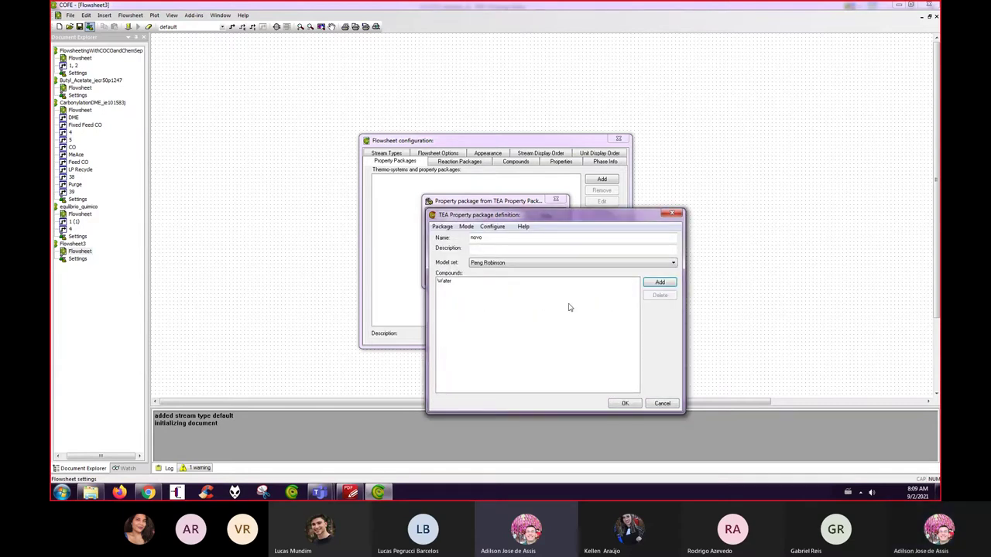
pyautogui.click(660, 281)
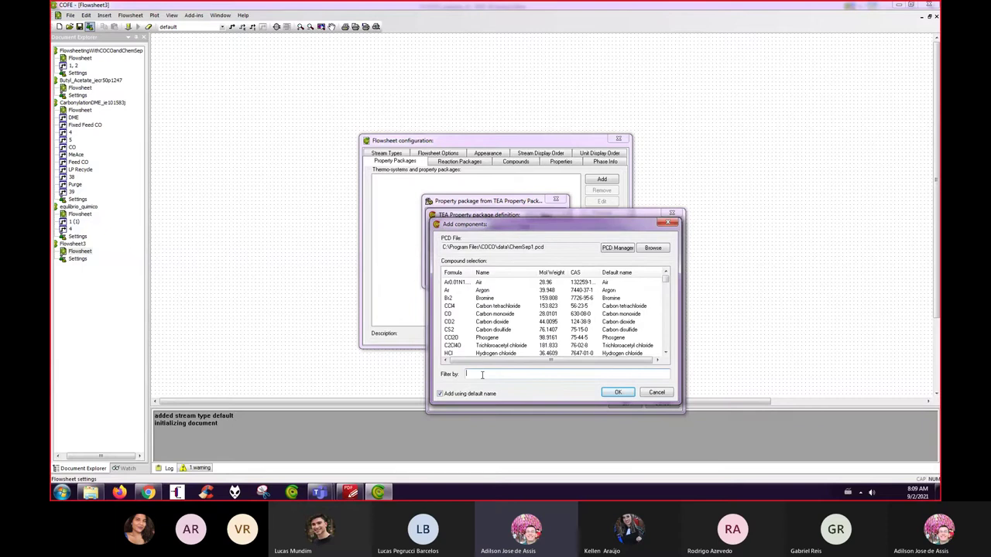
pyautogui.write('ch')
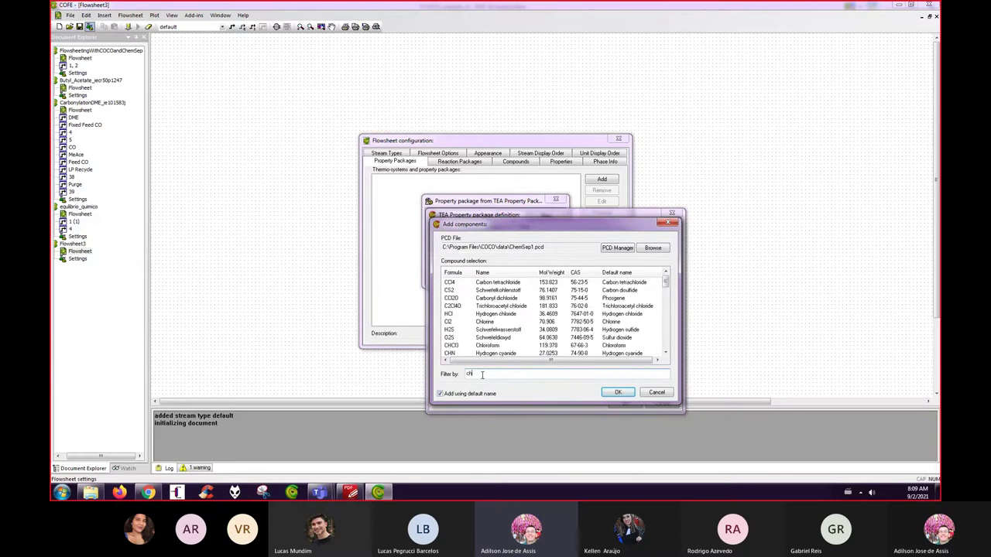
pyautogui.write('4')
pyautogui.click(450, 283)
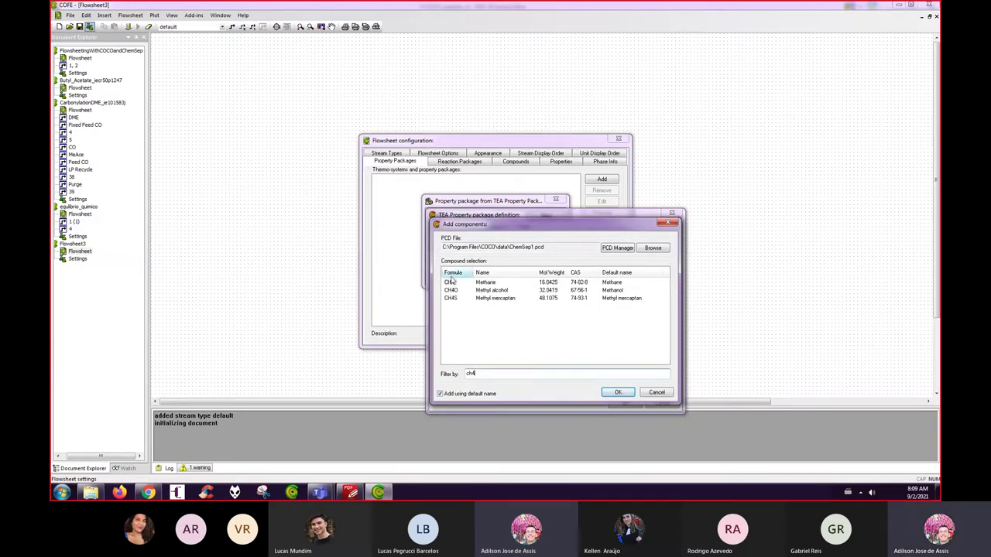
pyautogui.doubleClick(450, 283)
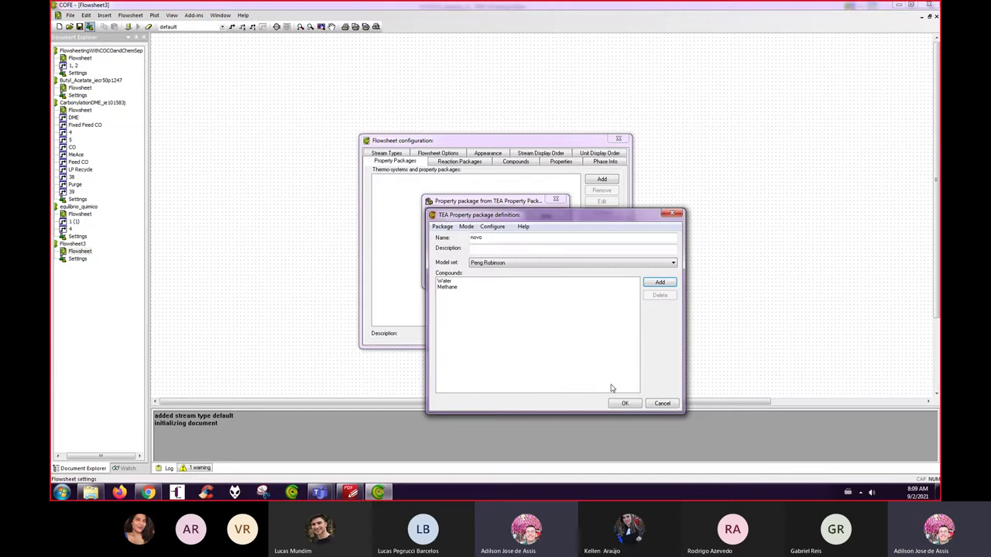
# - Add Hydrogen and Carbon dioxide to the compounds of the novo package
pyautogui.click(658, 283)
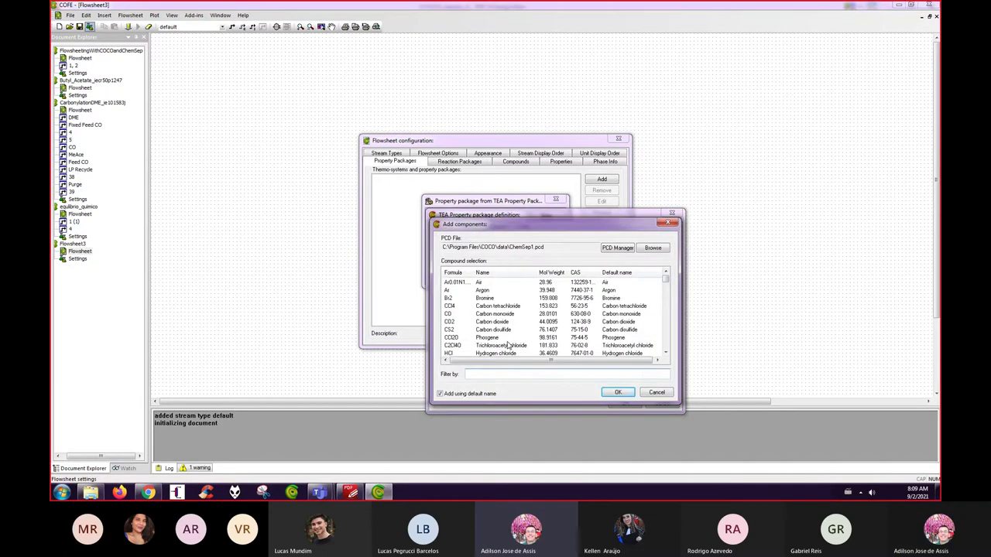
pyautogui.write('h2')
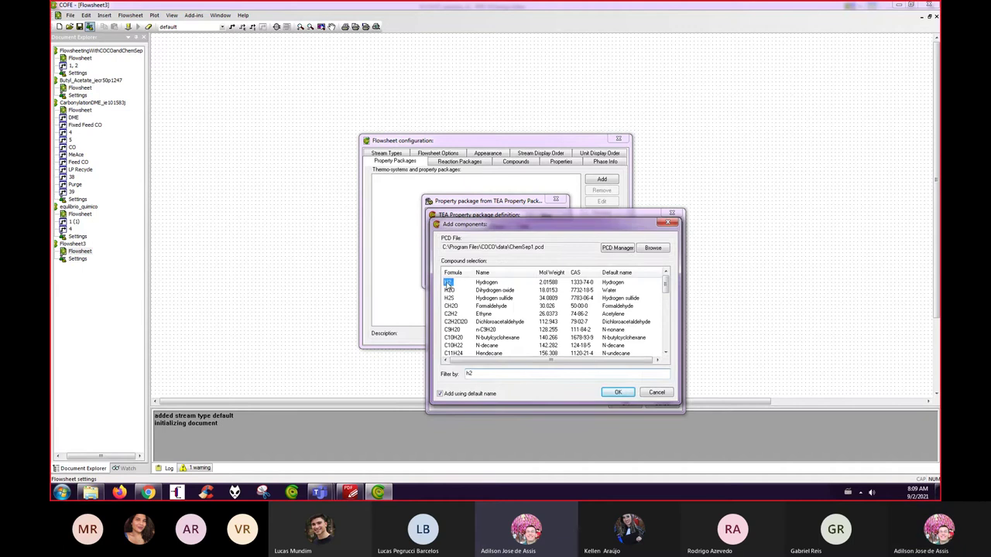
pyautogui.doubleClick(449, 281)
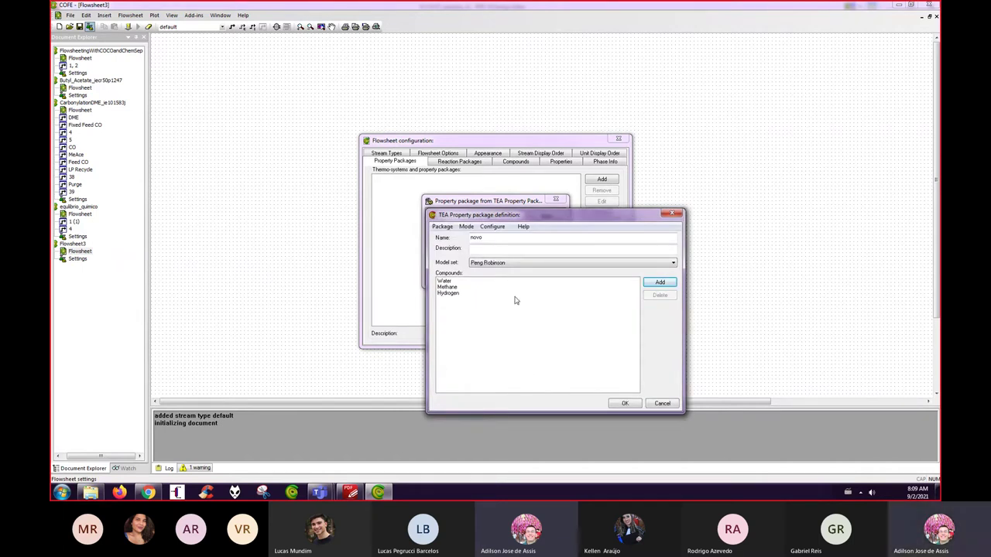
pyautogui.click(659, 282)
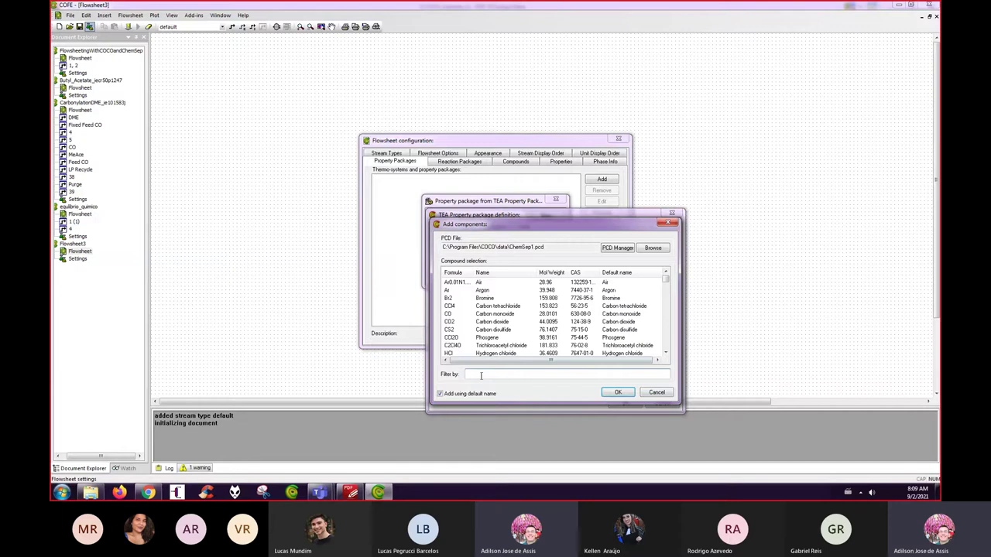
pyautogui.write('co2')
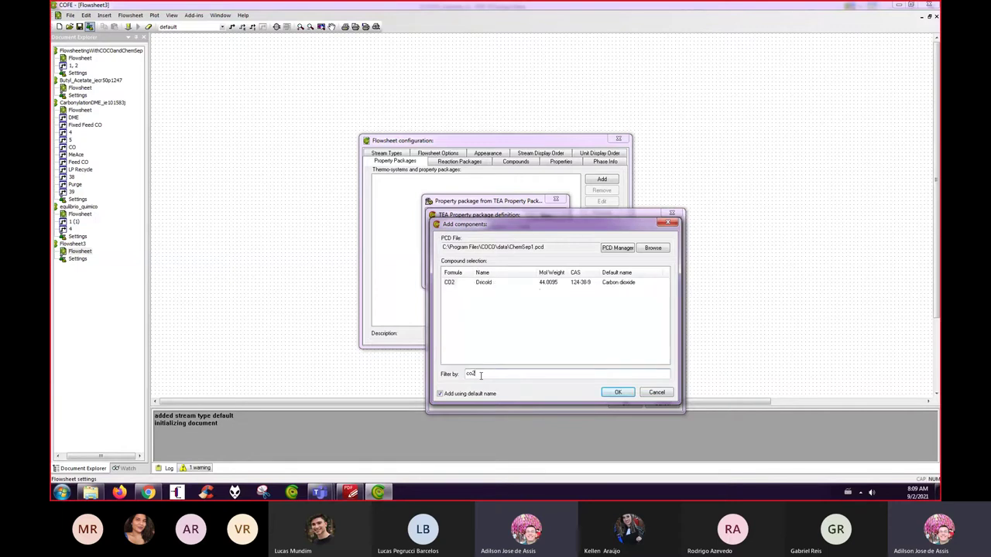
pyautogui.click(450, 282)
pyautogui.click(618, 393)
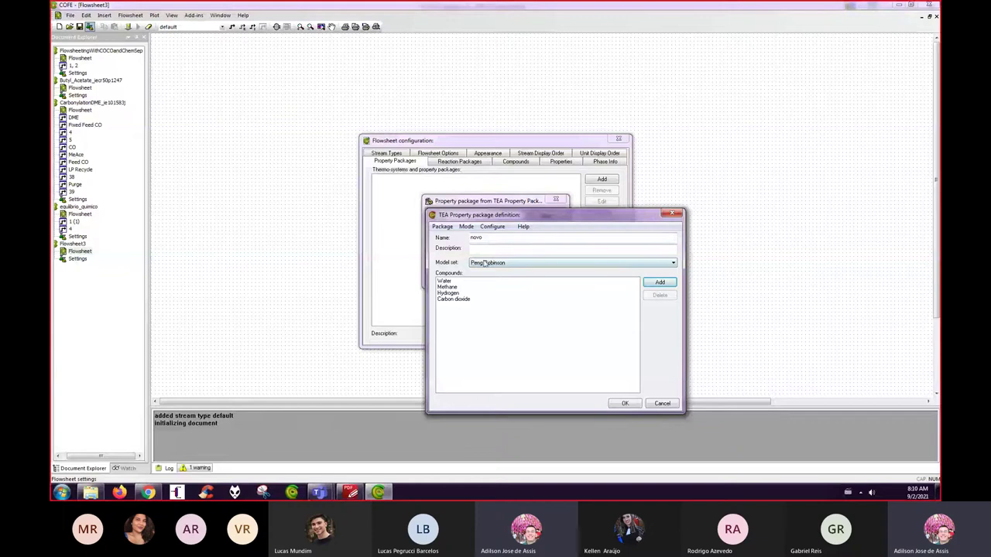
# - Review the package's property calculation methods in advanced mode and discard the unsaved package definition
pyautogui.click(466, 226)
pyautogui.click(476, 238)
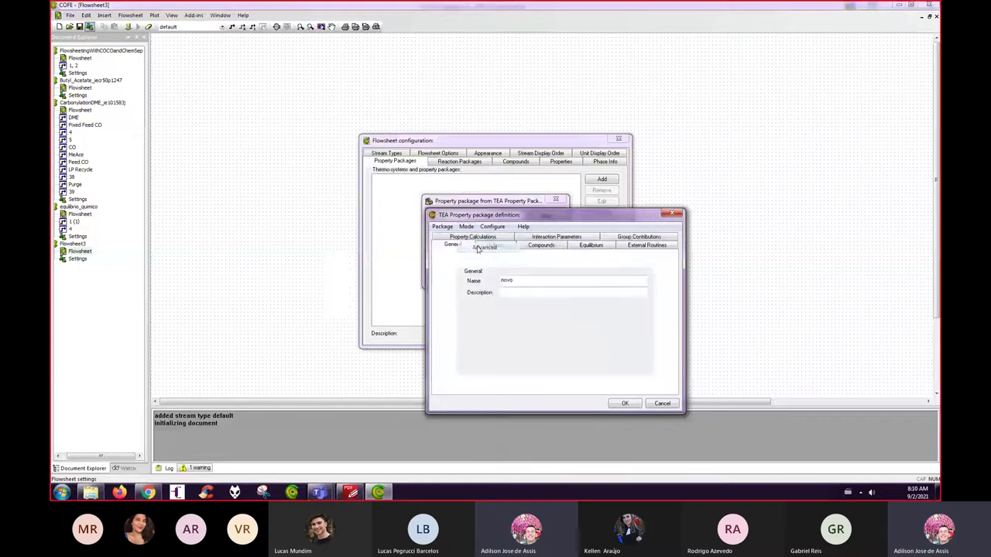
pyautogui.click(475, 237)
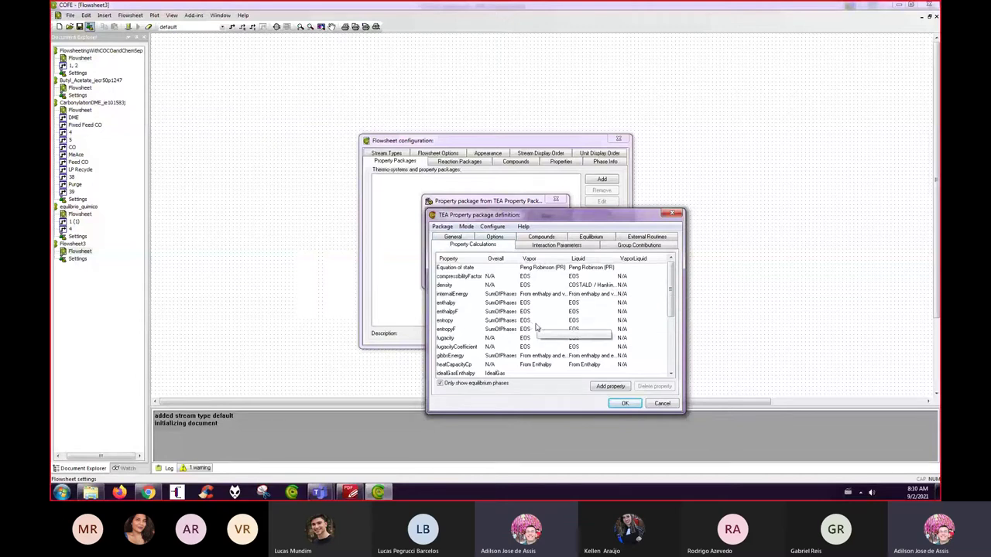
pyautogui.click(662, 403)
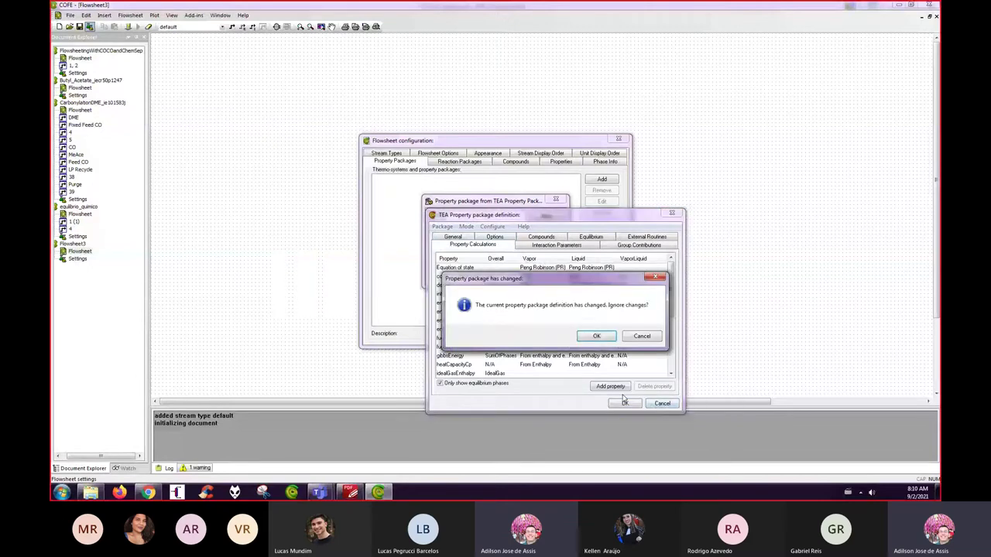
pyautogui.click(598, 337)
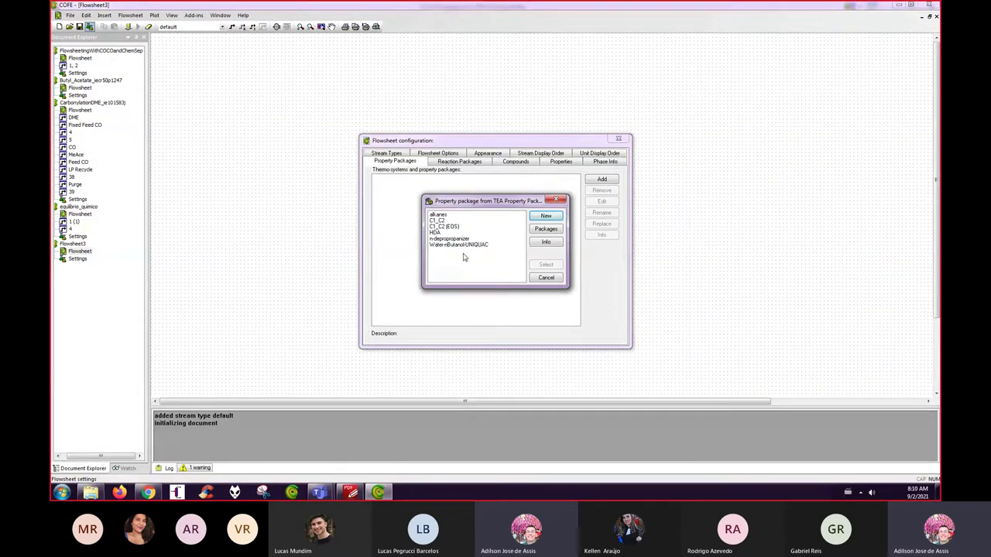
# - Create a new TEA property package named novo and set its model set to Peng Robinson
pyautogui.click(547, 217)
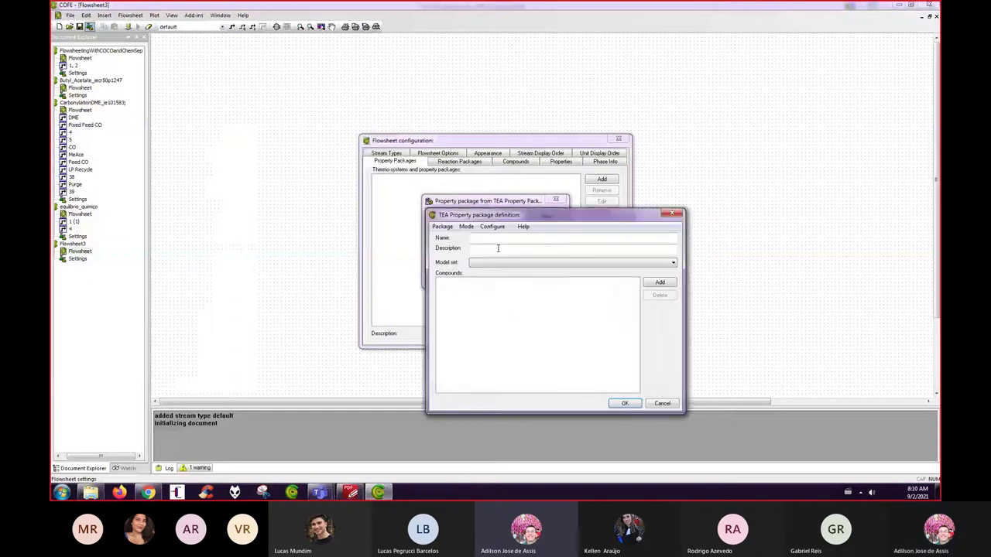
pyautogui.click(499, 237)
pyautogui.write('novo')
pyautogui.click(672, 263)
pyautogui.click(670, 281)
# - Add Water and Methane from the ChemSep1 database to the new property package
pyautogui.click(660, 283)
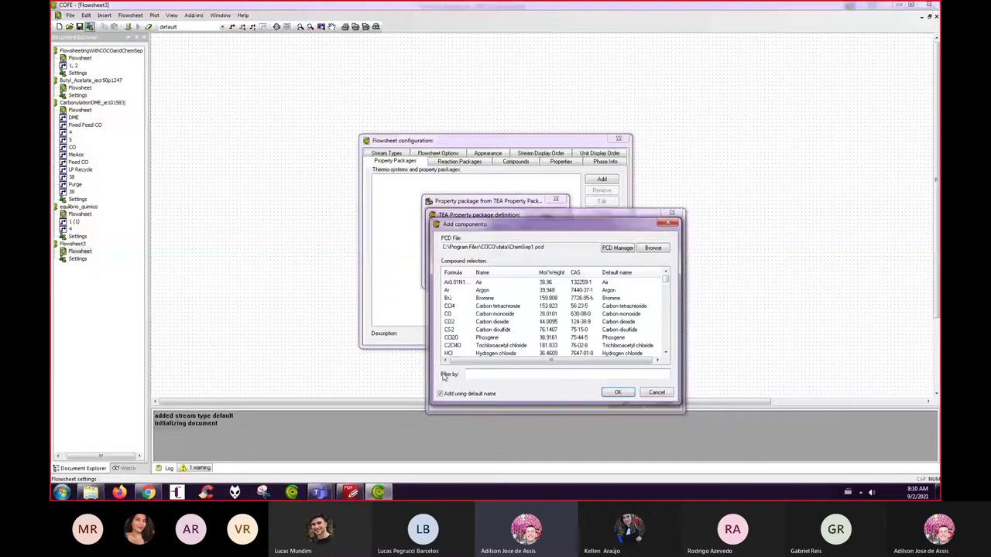
pyautogui.click(498, 374)
pyautogui.write('wat')
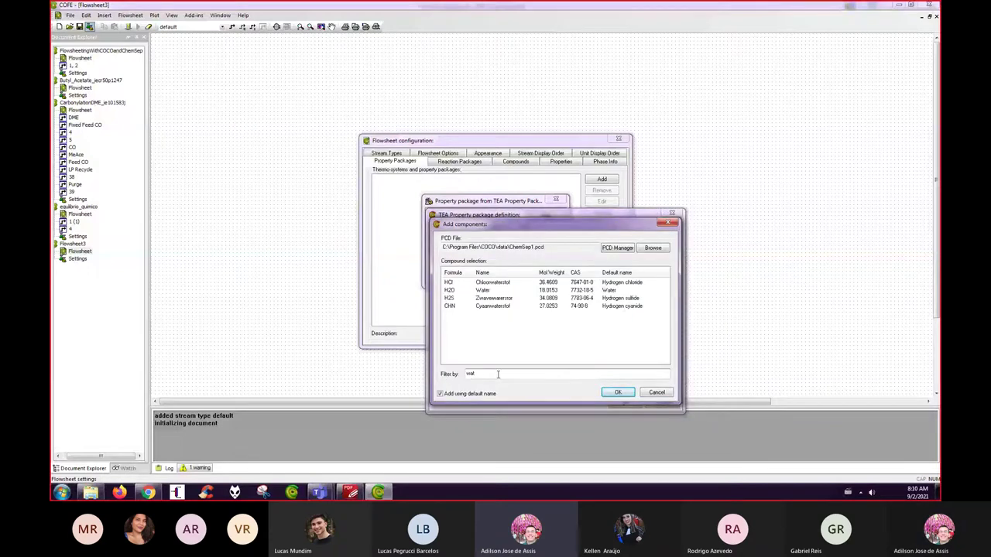
pyautogui.doubleClick(449, 290)
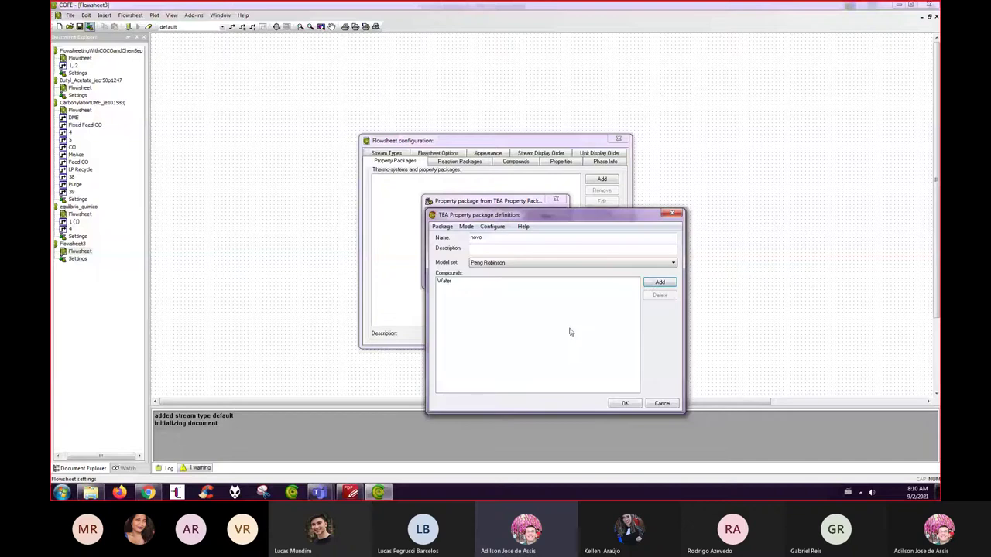
pyautogui.click(659, 284)
pyautogui.write('ch4')
pyautogui.doubleClick(447, 283)
# - Add Hydrogen and Carbon dioxide to the new property package's compound list
pyautogui.click(659, 283)
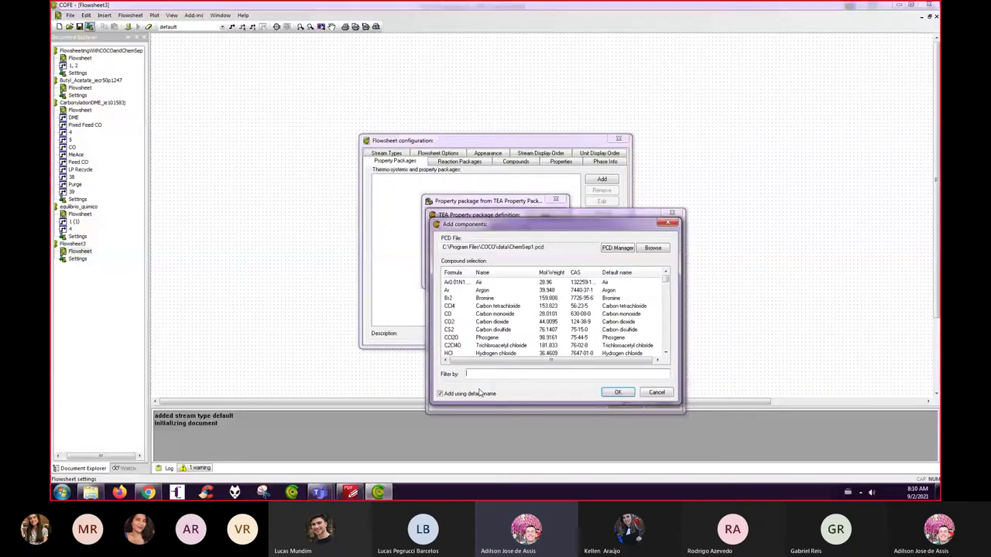
pyautogui.write('h2')
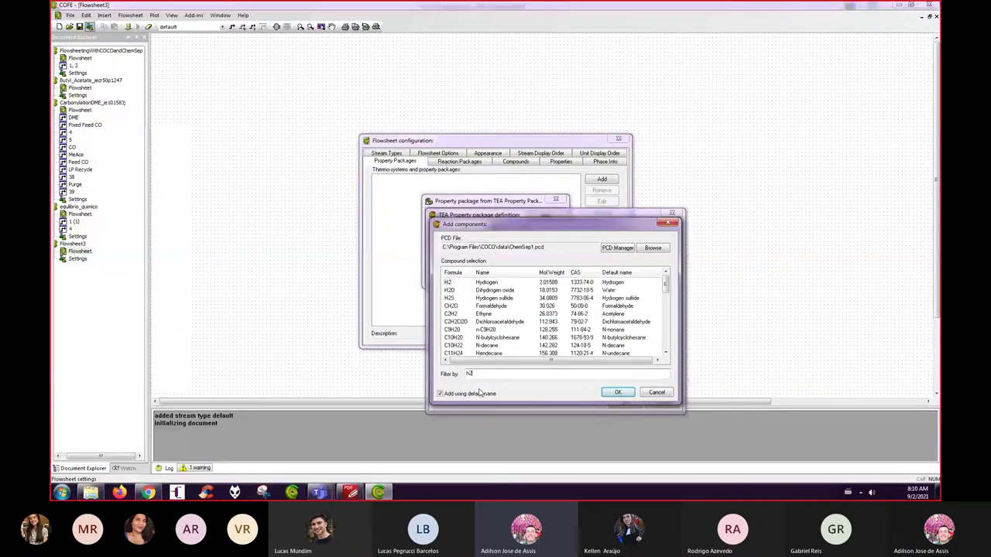
pyautogui.doubleClick(446, 283)
pyautogui.click(660, 282)
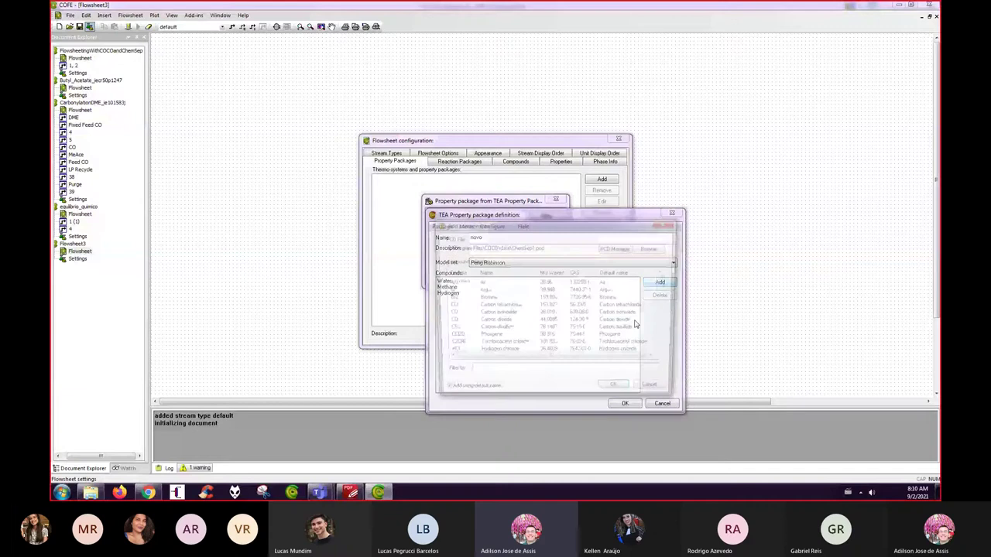
pyautogui.write('co2')
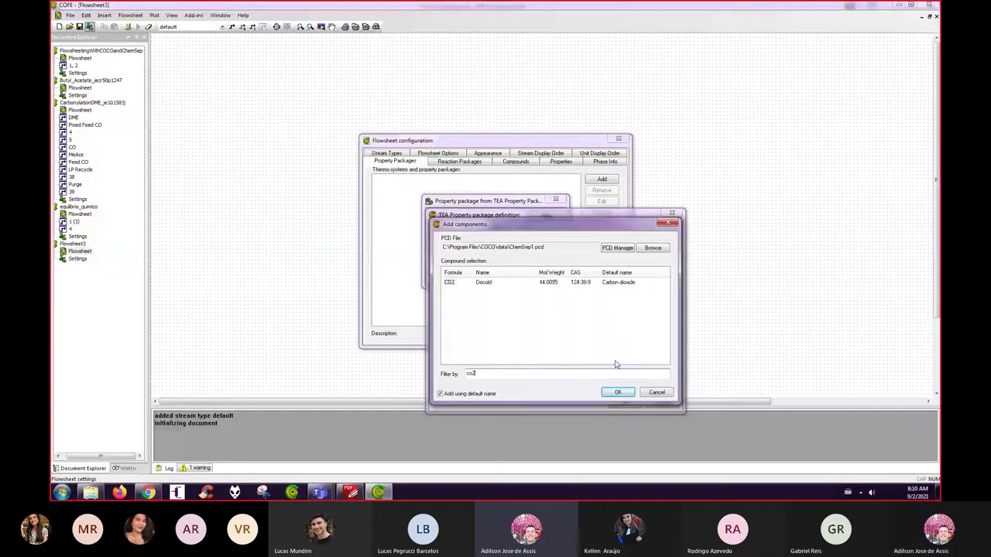
pyautogui.doubleClick(451, 283)
# - Accept the novo package definition and assign the package to the default stream type
pyautogui.click(624, 403)
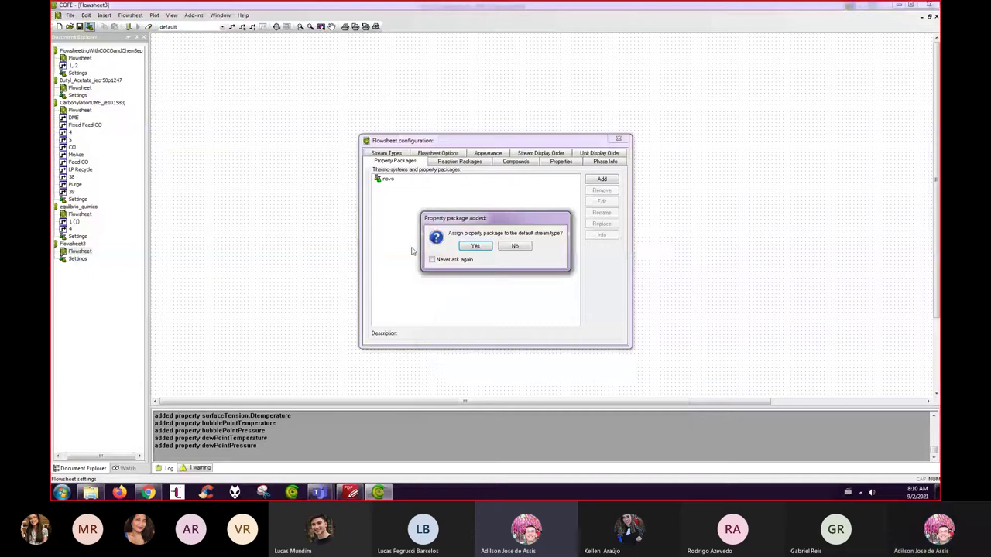
pyautogui.press('Return')
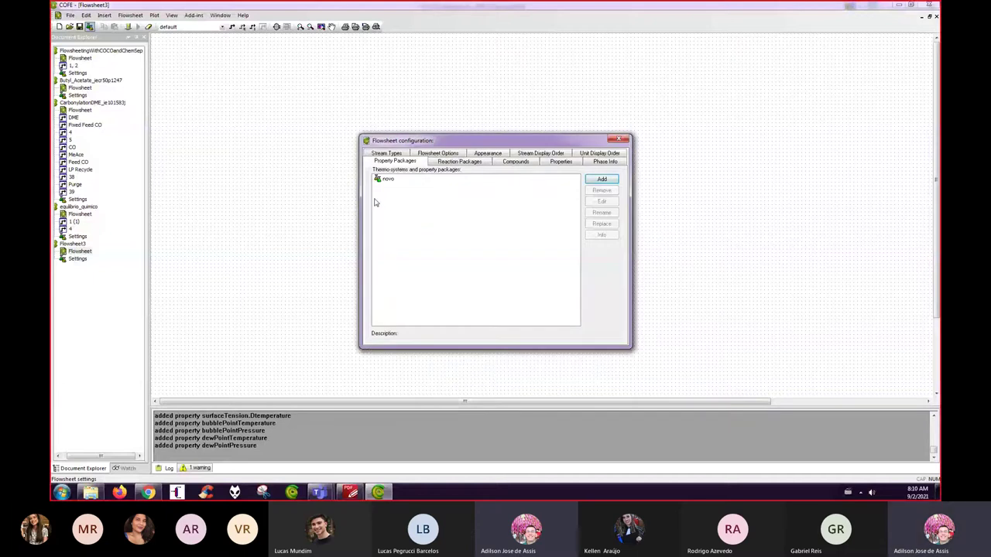
# - Add a new reaction package to the flowsheet using the CORN Reaction Package Manager
pyautogui.click(460, 161)
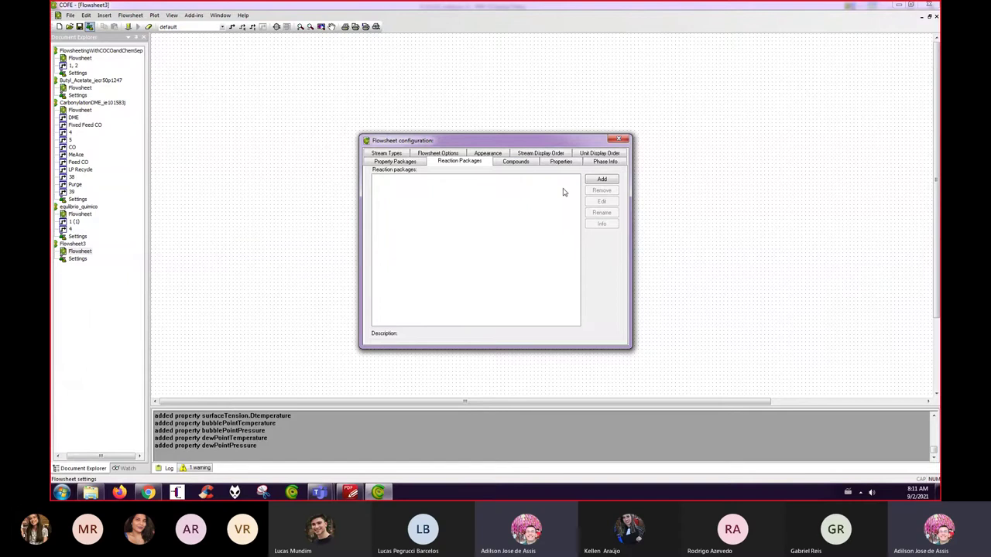
pyautogui.click(395, 163)
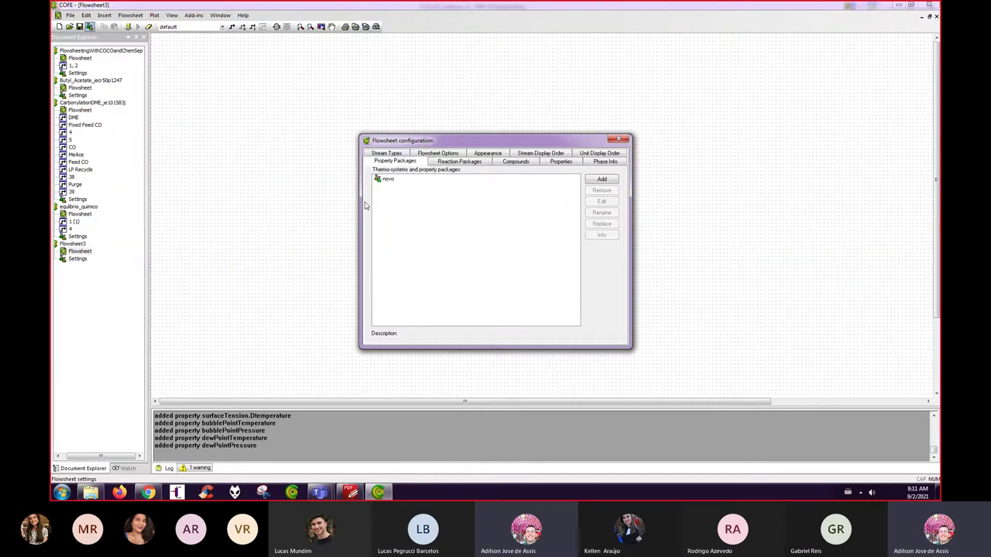
pyautogui.click(459, 161)
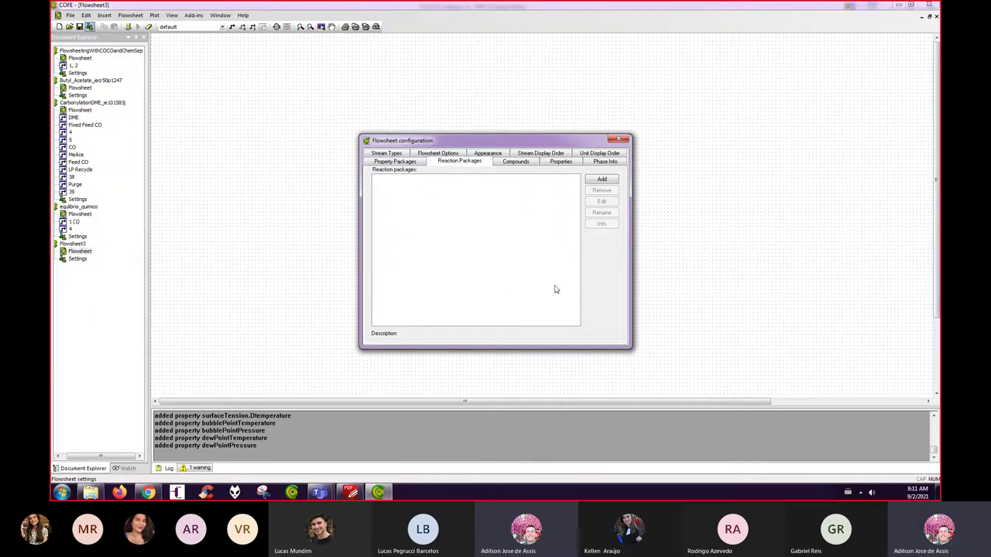
pyautogui.click(602, 180)
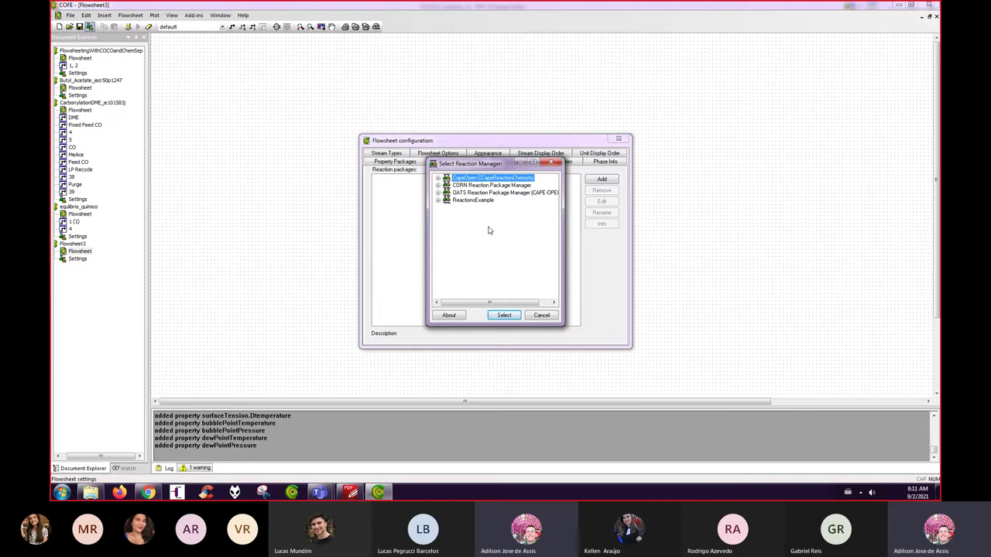
pyautogui.click(463, 186)
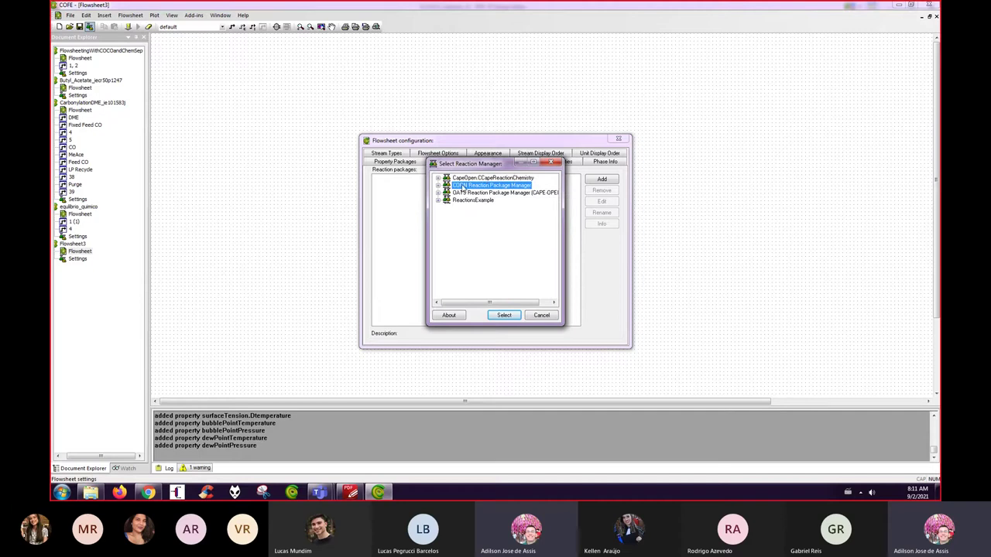
pyautogui.click(504, 315)
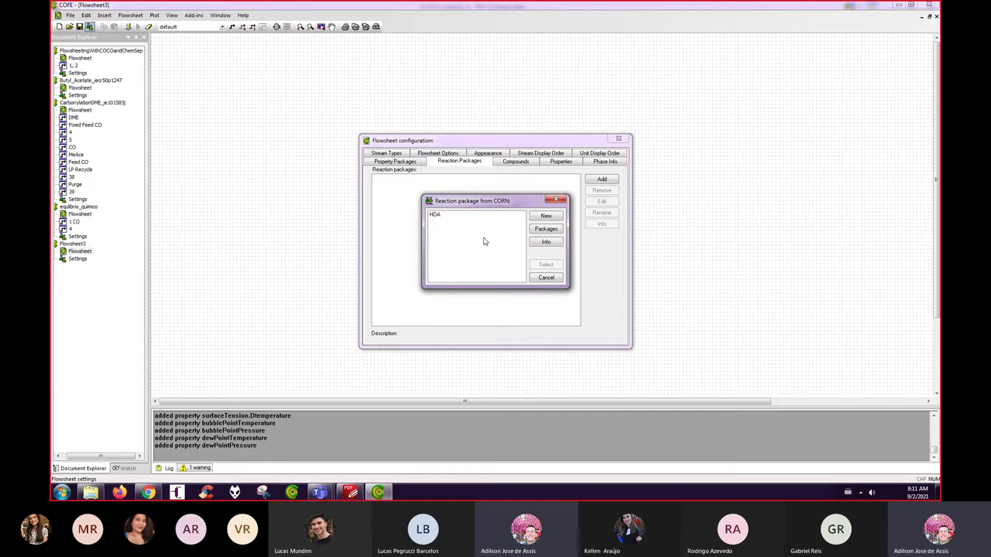
pyautogui.click(436, 216)
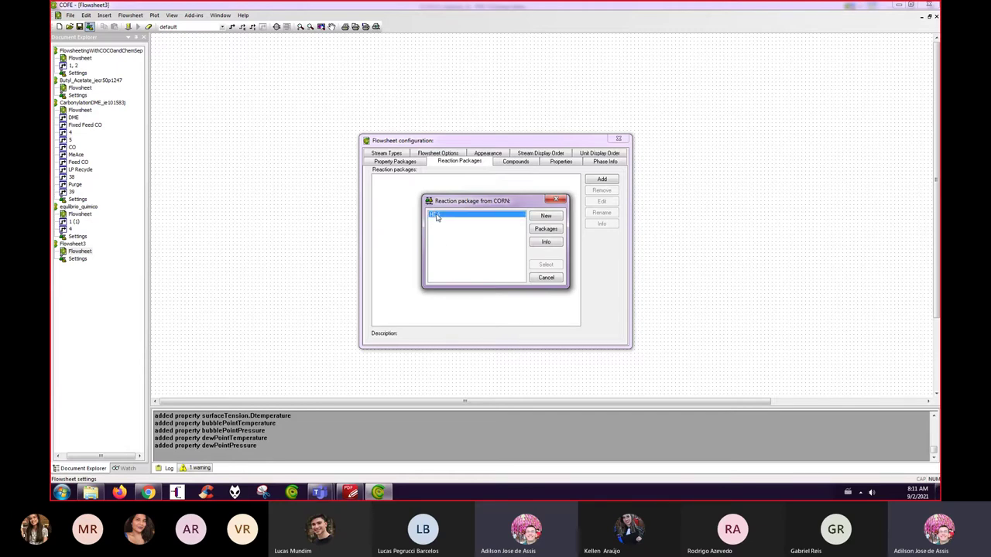
pyautogui.click(546, 217)
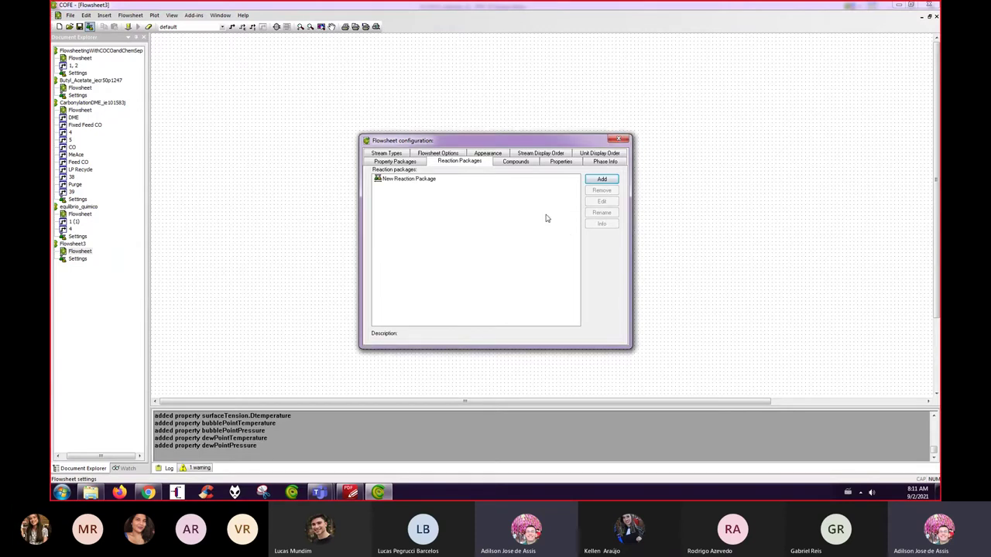
# - Edit the new reaction package and add Water, Methane, Hydrogen and Carbon dioxide to its compounds from the material template
pyautogui.click(404, 181)
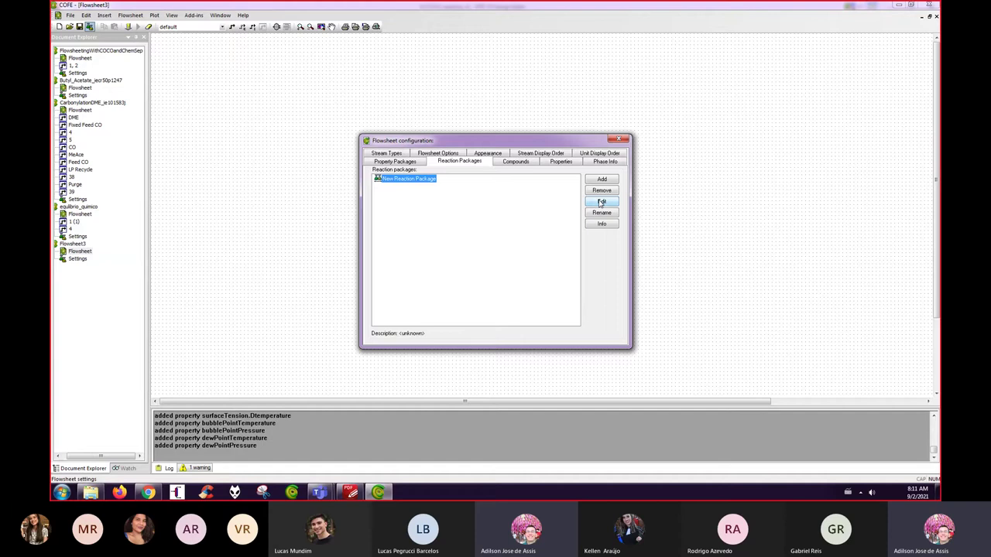
pyautogui.click(602, 202)
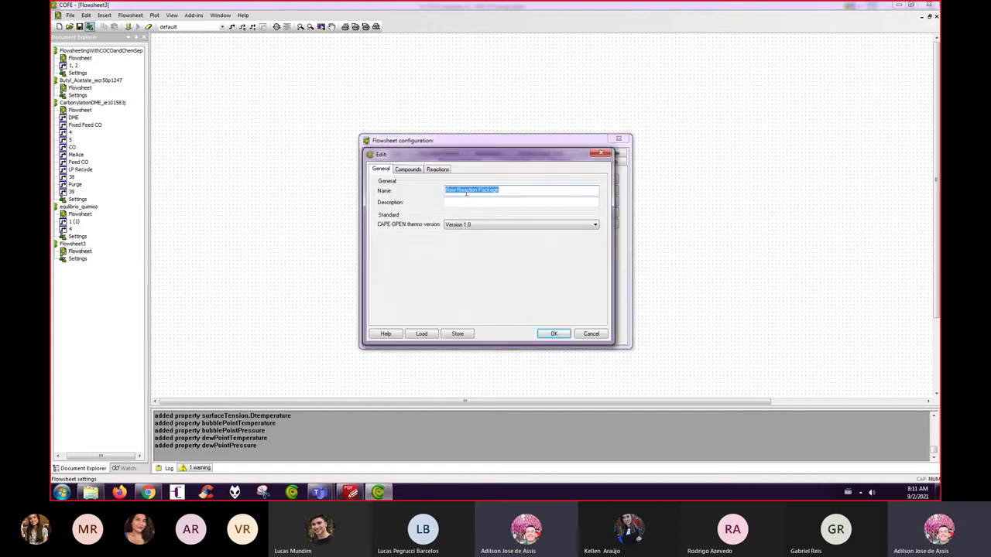
pyautogui.click(408, 171)
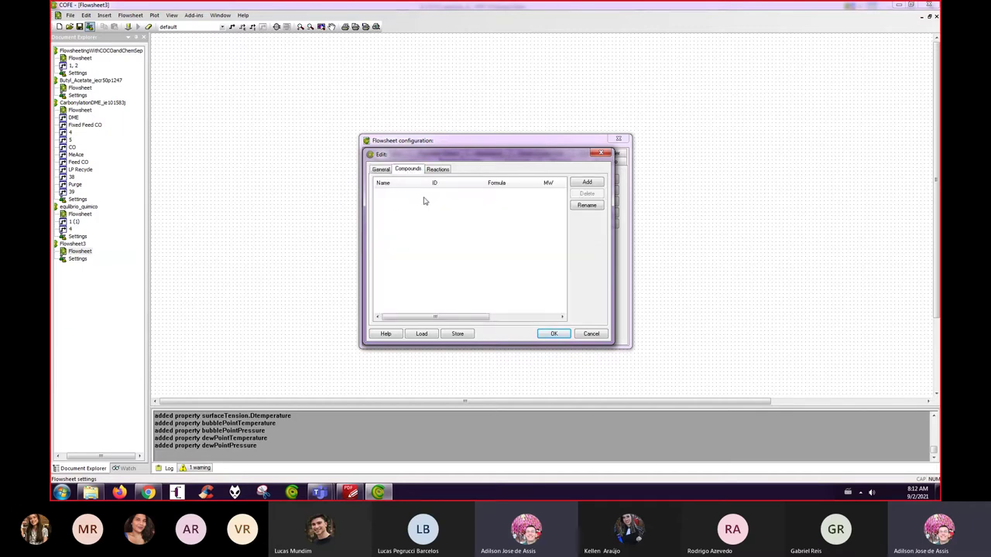
pyautogui.click(587, 182)
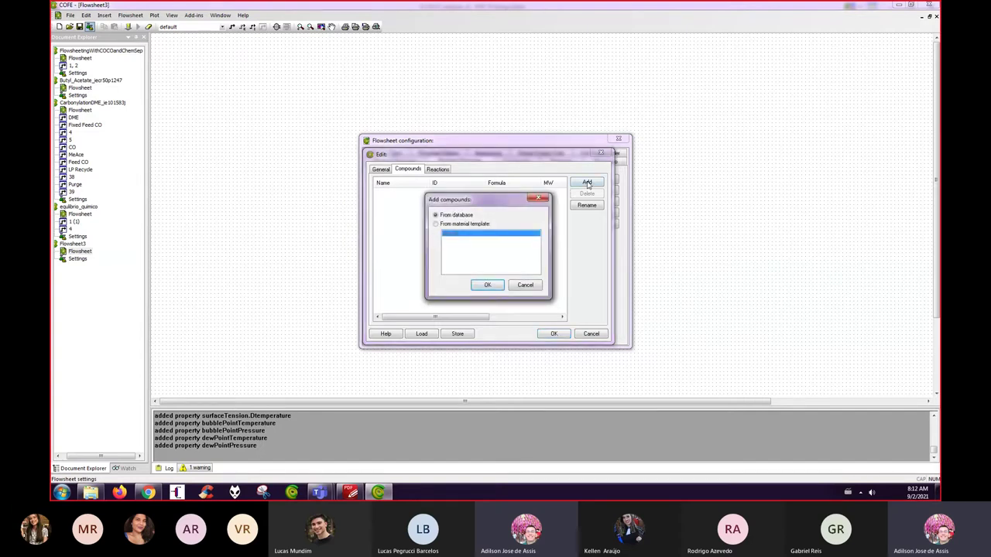
pyautogui.click(436, 224)
pyautogui.click(487, 285)
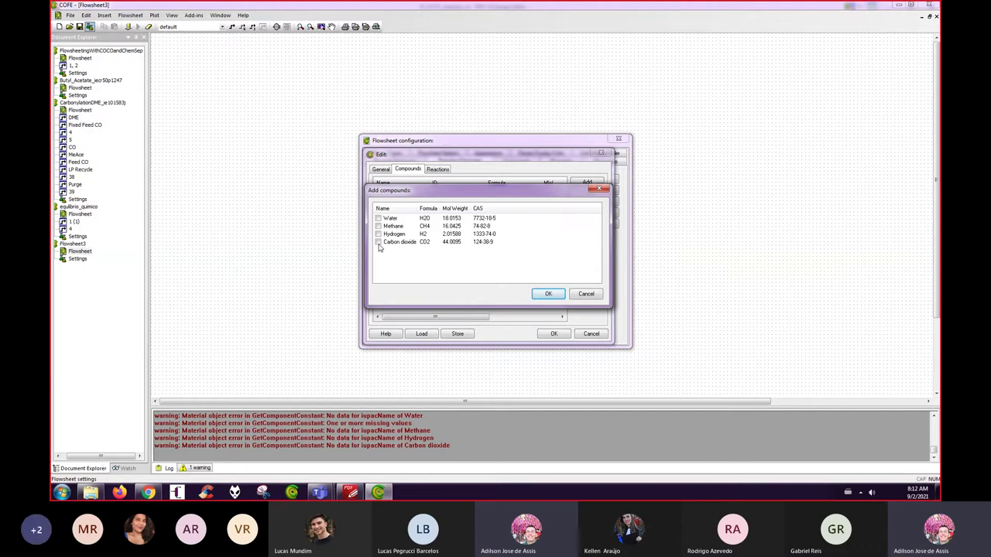
pyautogui.click(378, 219)
pyautogui.click(378, 226)
pyautogui.click(378, 234)
pyautogui.click(376, 242)
pyautogui.click(379, 244)
pyautogui.click(542, 295)
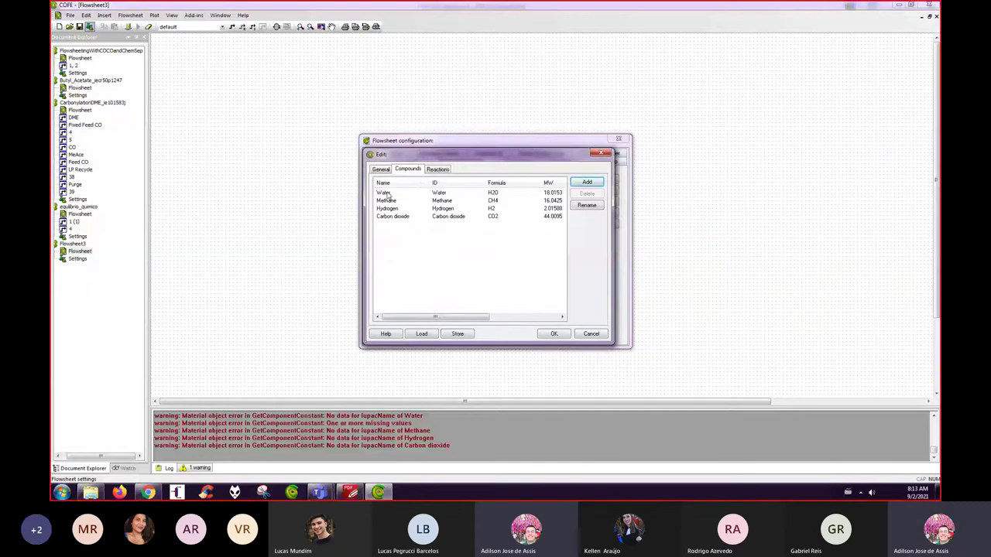
# - Create a reaction with the ID rx1 in the reaction package and review the package's compound list
pyautogui.click(437, 169)
pyautogui.click(438, 170)
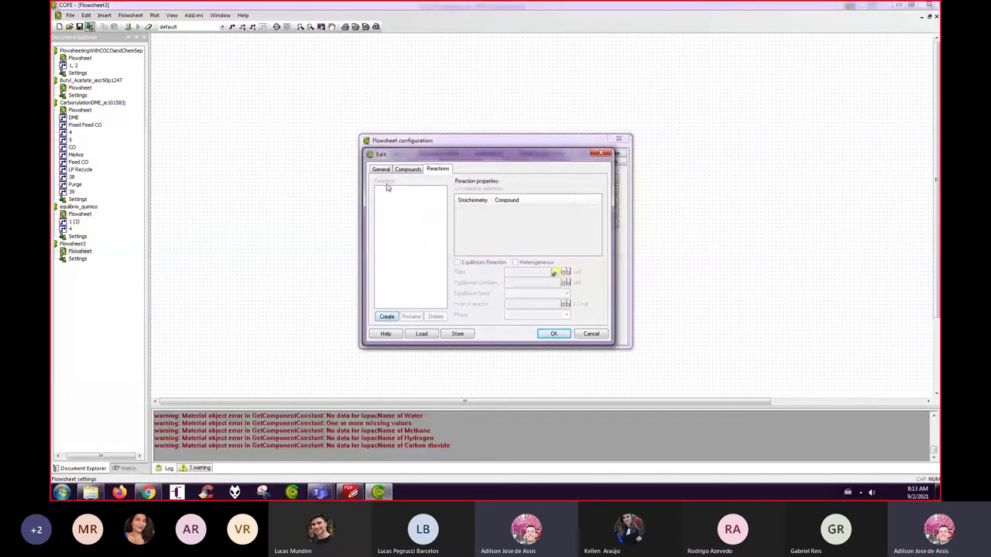
pyautogui.click(387, 316)
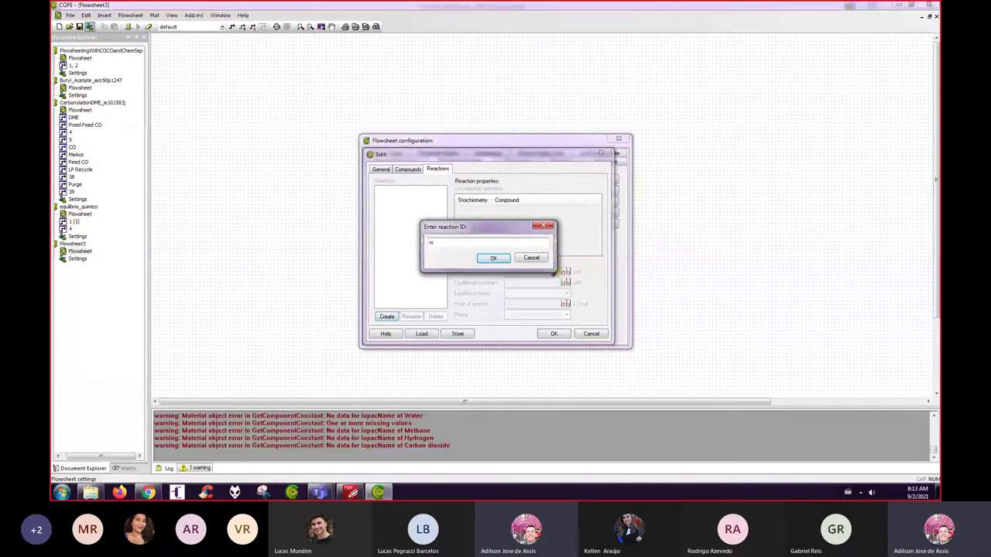
pyautogui.write('rx1')
pyautogui.press('Return')
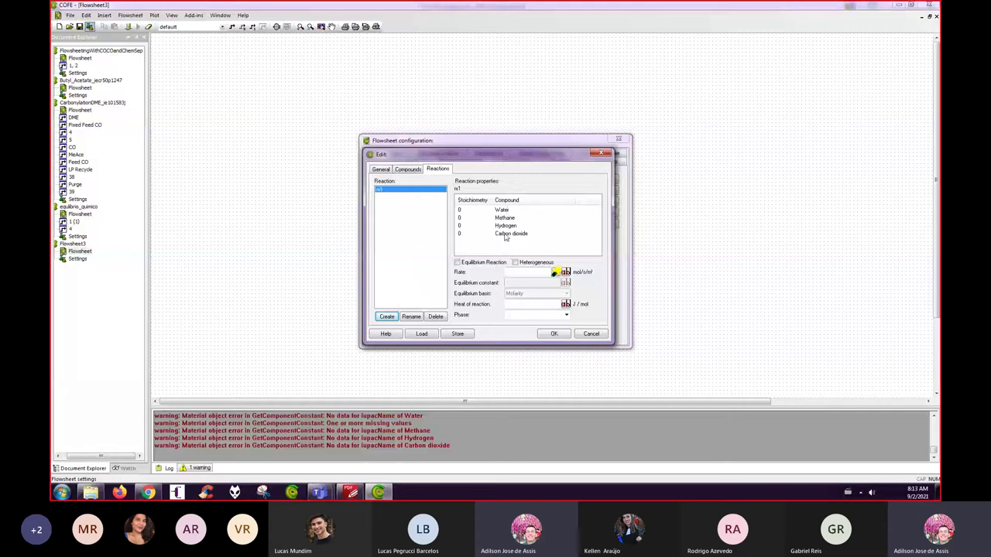
pyautogui.click(406, 170)
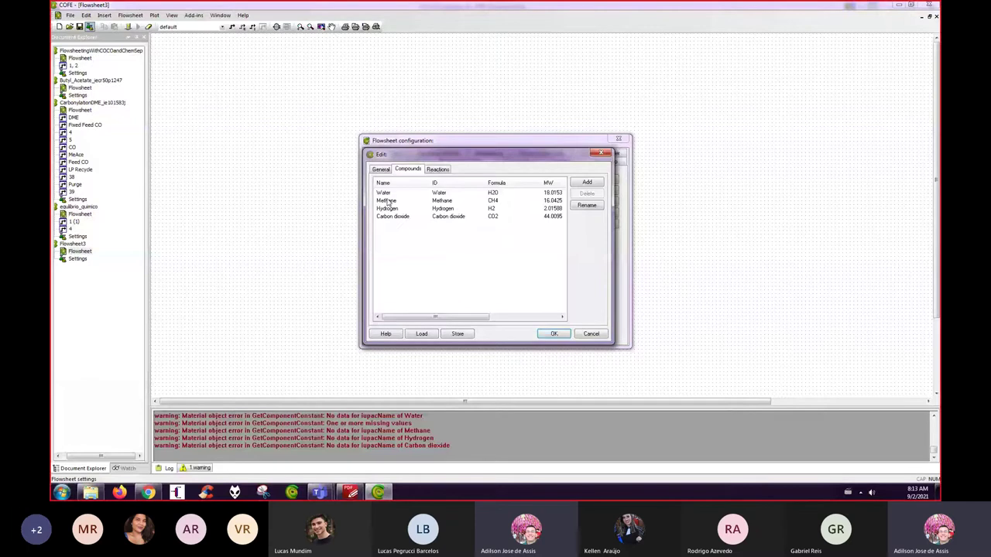
pyautogui.click(434, 171)
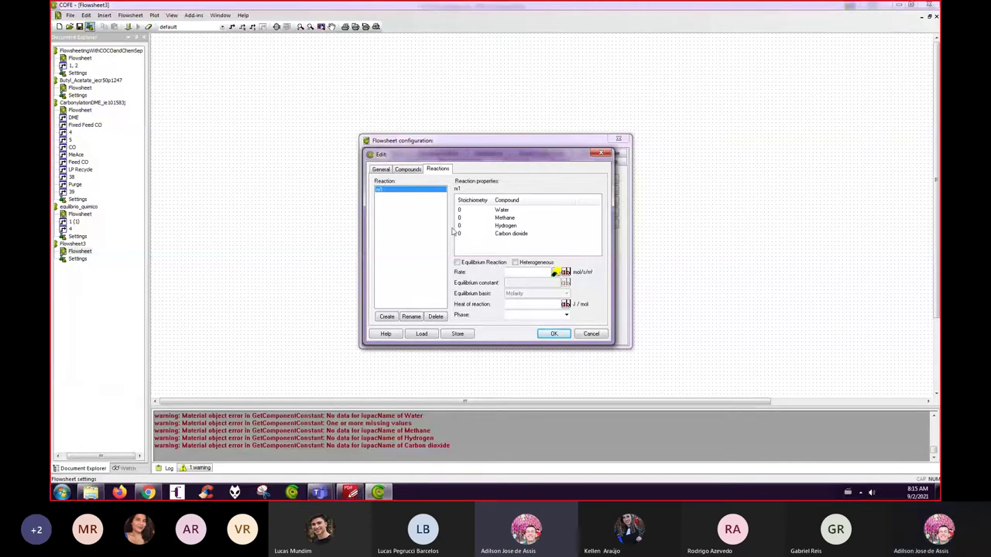
# - Set the reactant stoichiometry of reaction rx1 to -1 for Methane and -2 for Water
pyautogui.click(461, 219)
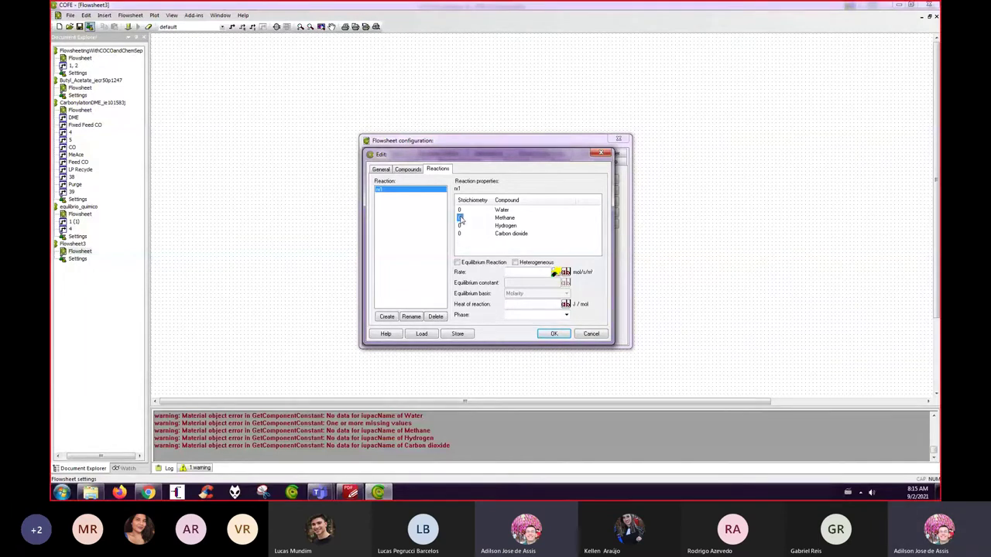
pyautogui.click(460, 219)
pyautogui.write('-1')
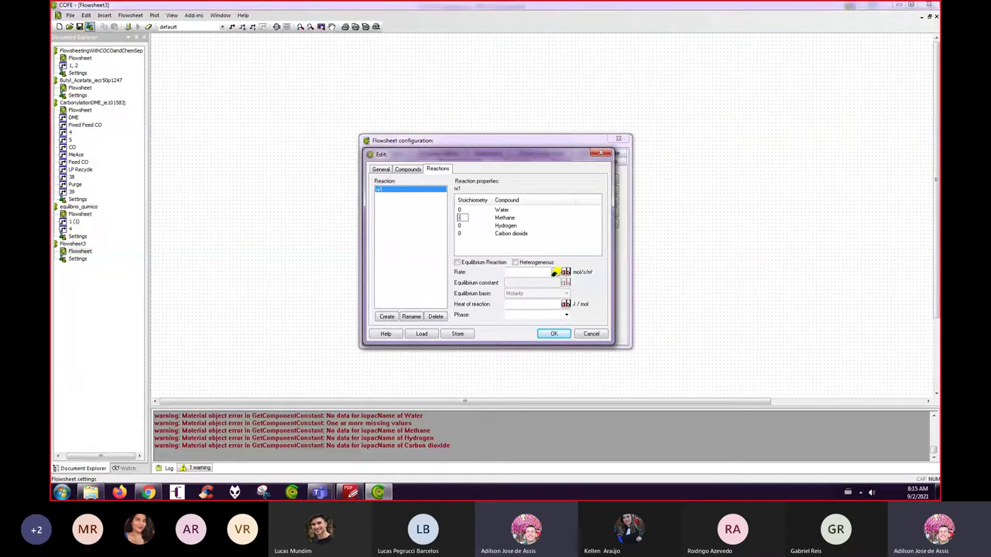
pyautogui.press('Return')
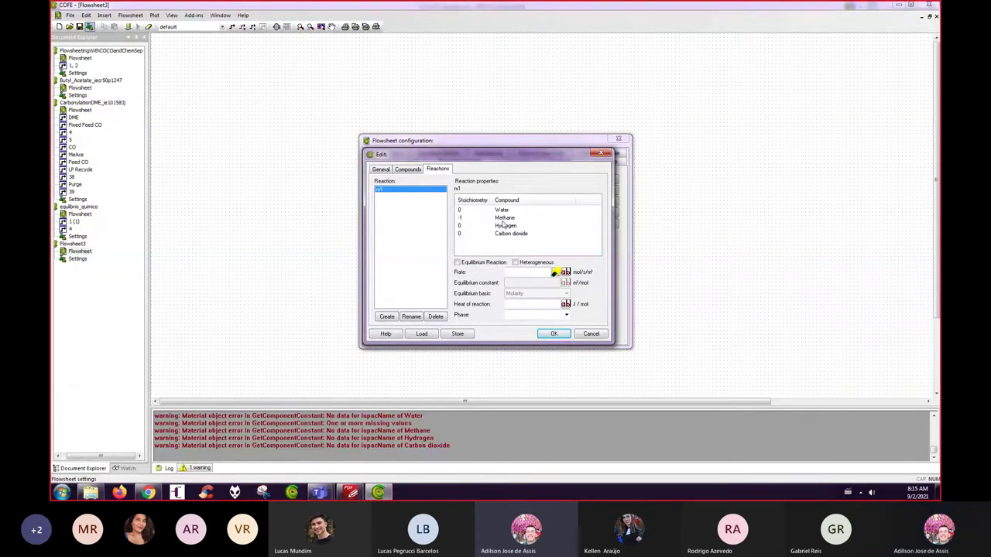
pyautogui.click(461, 210)
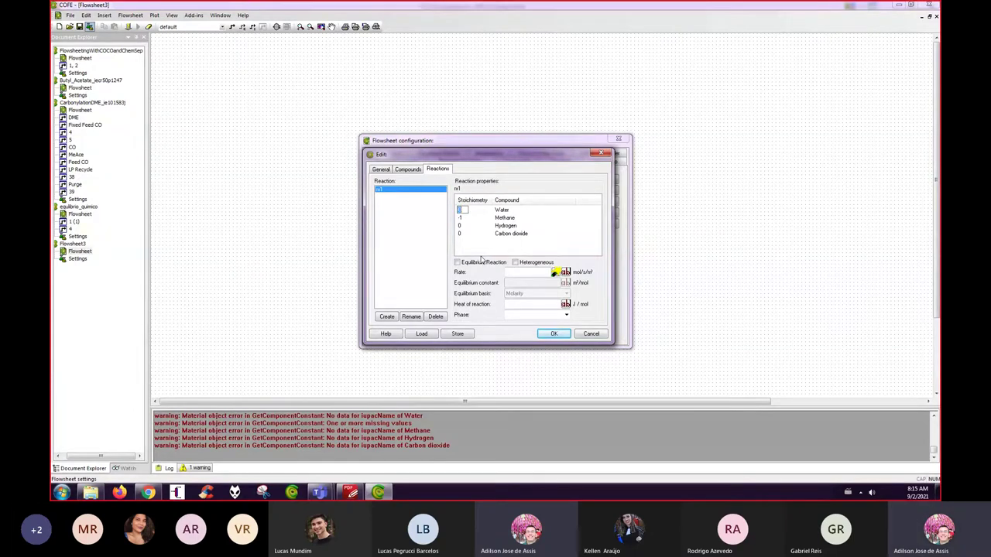
pyautogui.write('-2')
pyautogui.press('Return')
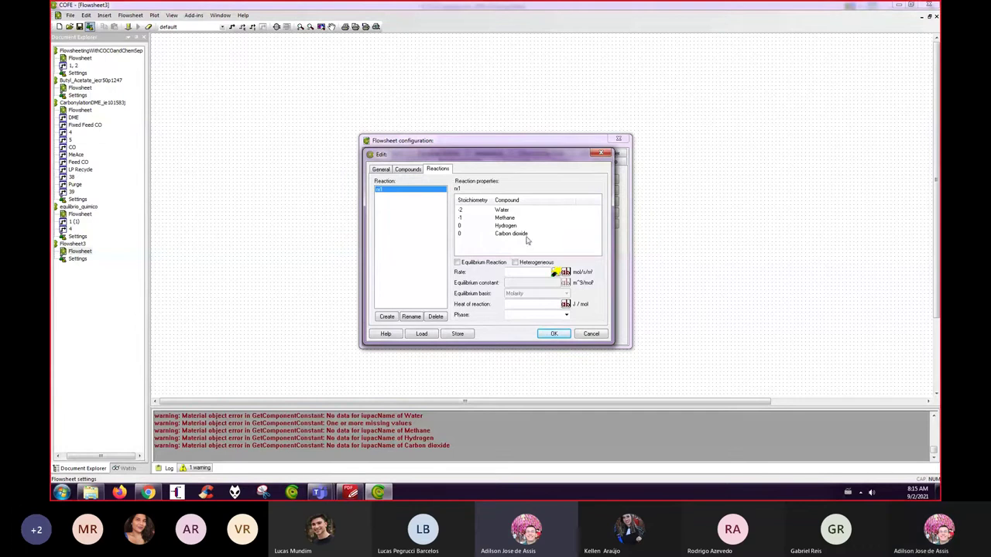
# - Set the product stoichiometry of reaction rx1 to 1 for Carbon dioxide and 4 for Hydrogen
pyautogui.click(460, 235)
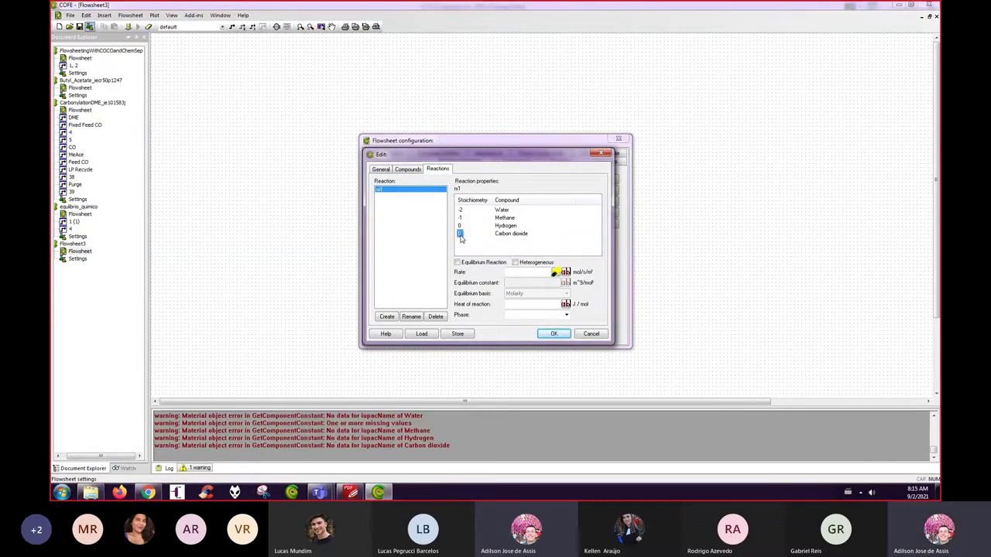
pyautogui.write('1')
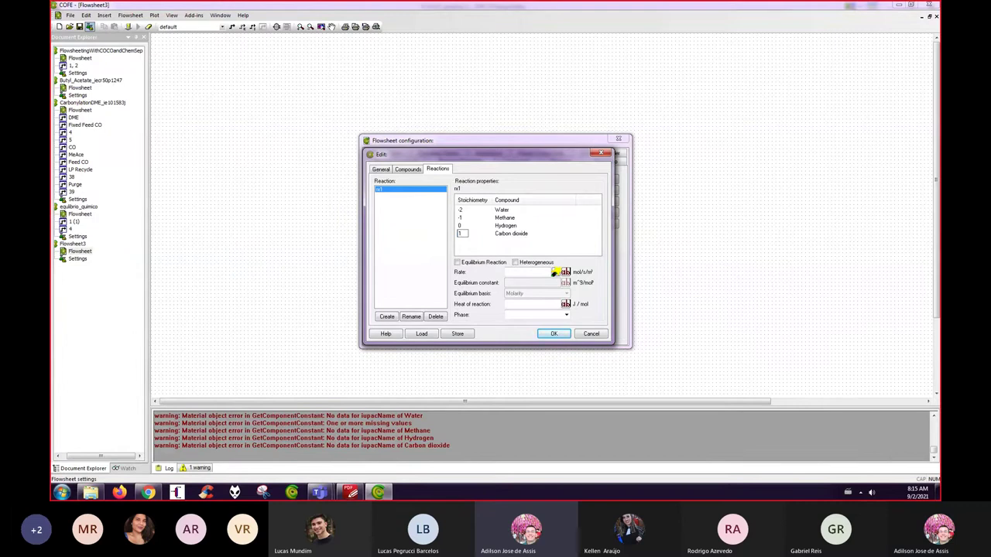
pyautogui.click(461, 239)
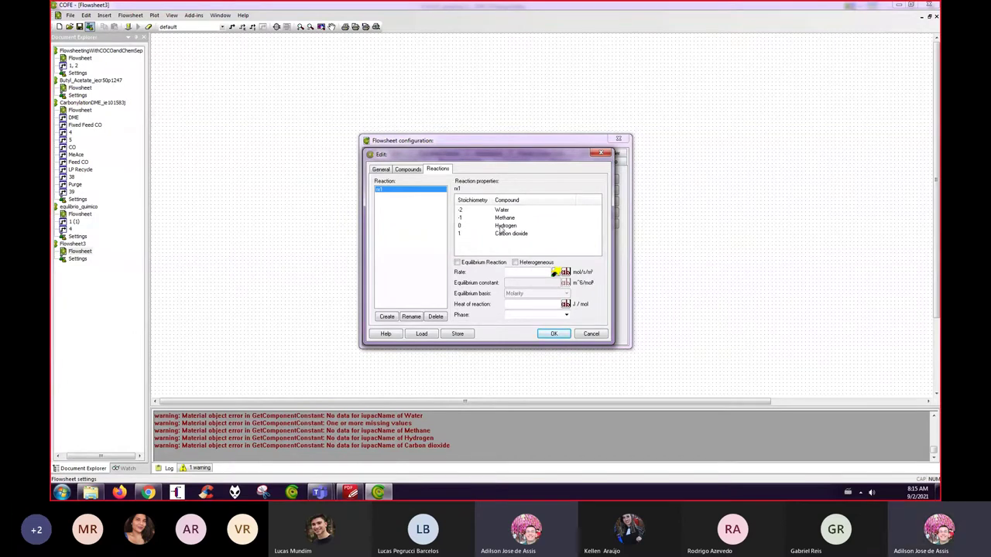
pyautogui.click(460, 225)
pyautogui.write('4')
pyautogui.press('Return')
# - Set the phase of reaction rx1 to Vapor, accept the reaction package and close the flowsheet configuration
pyautogui.click(563, 336)
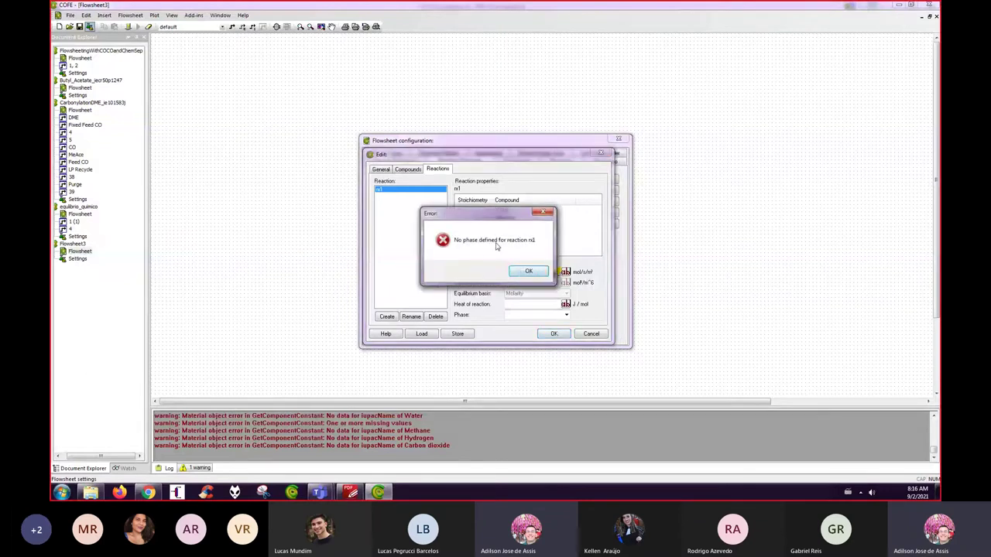
pyautogui.click(529, 270)
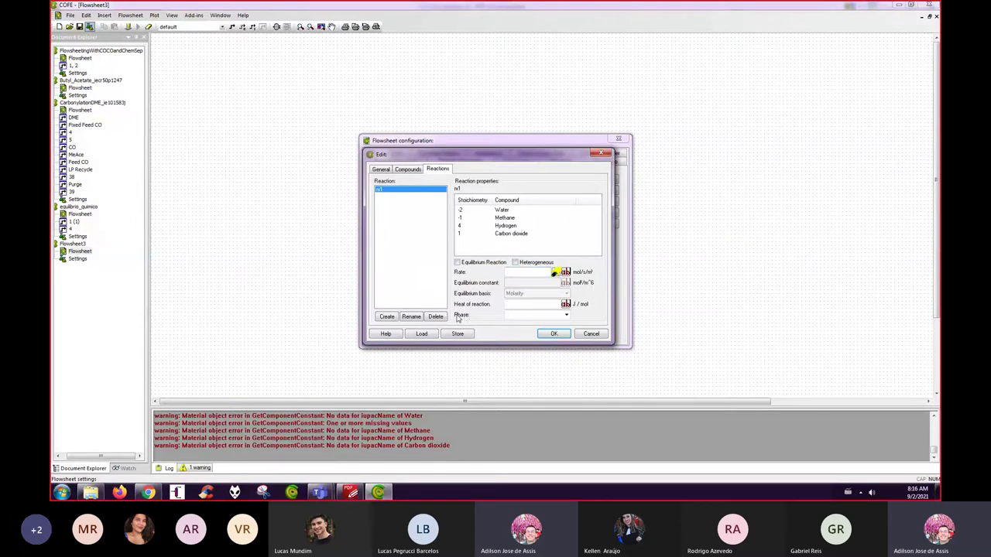
pyautogui.click(566, 315)
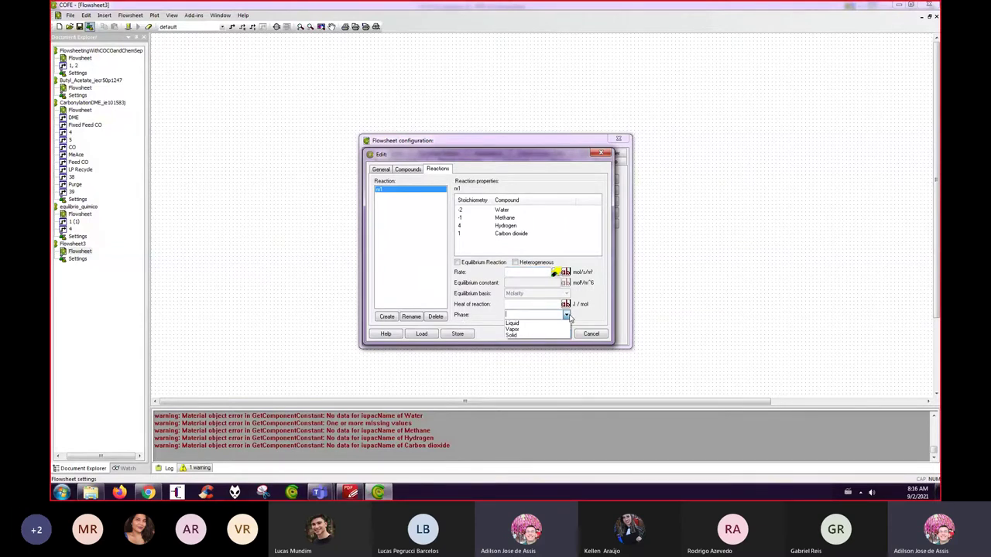
pyautogui.click(527, 329)
pyautogui.click(552, 333)
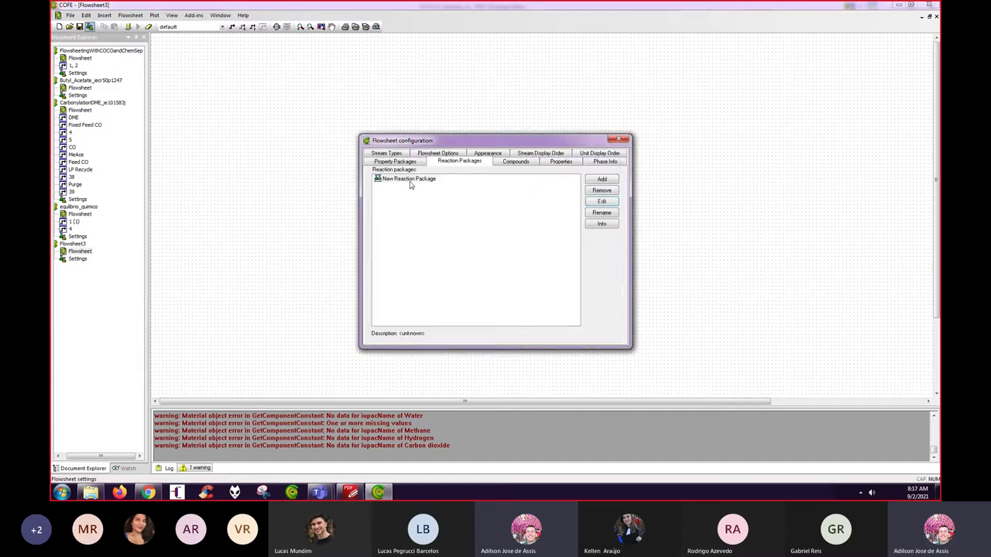
pyautogui.click(618, 140)
# - Insert a short horizontal material stream near the flowsheet's upper left corner and check its property listing
pyautogui.click(232, 26)
pyautogui.click(173, 119)
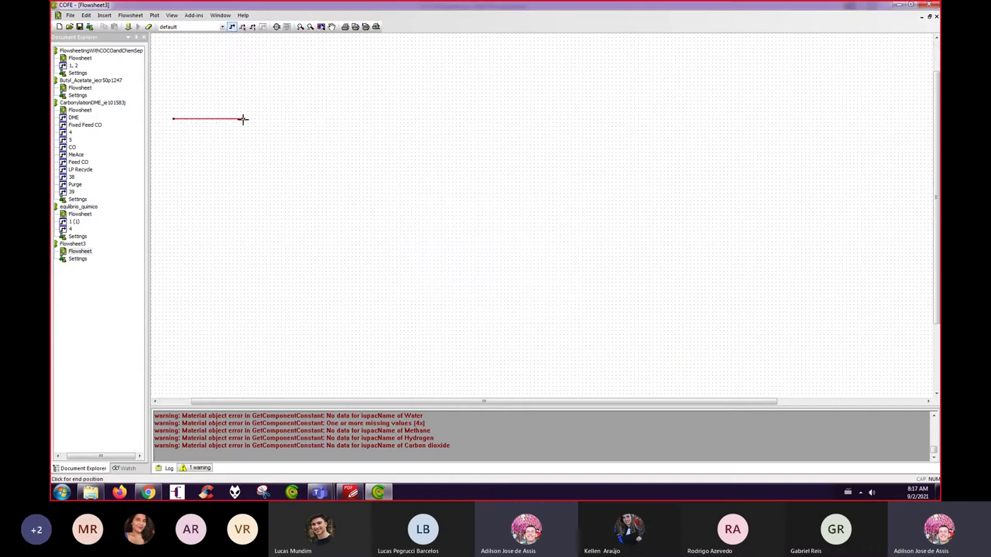
pyautogui.click(243, 120)
pyautogui.doubleClick(243, 119)
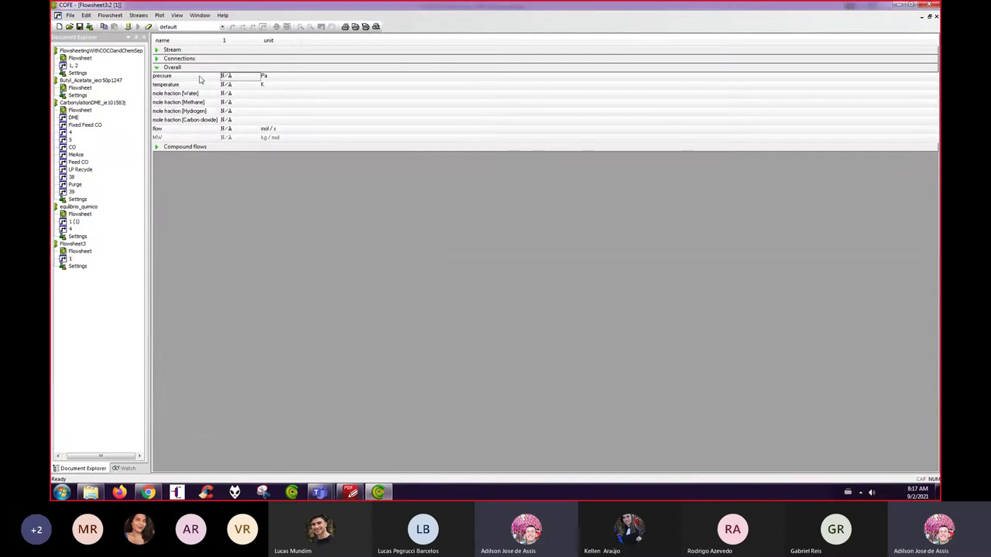
pyautogui.click(936, 16)
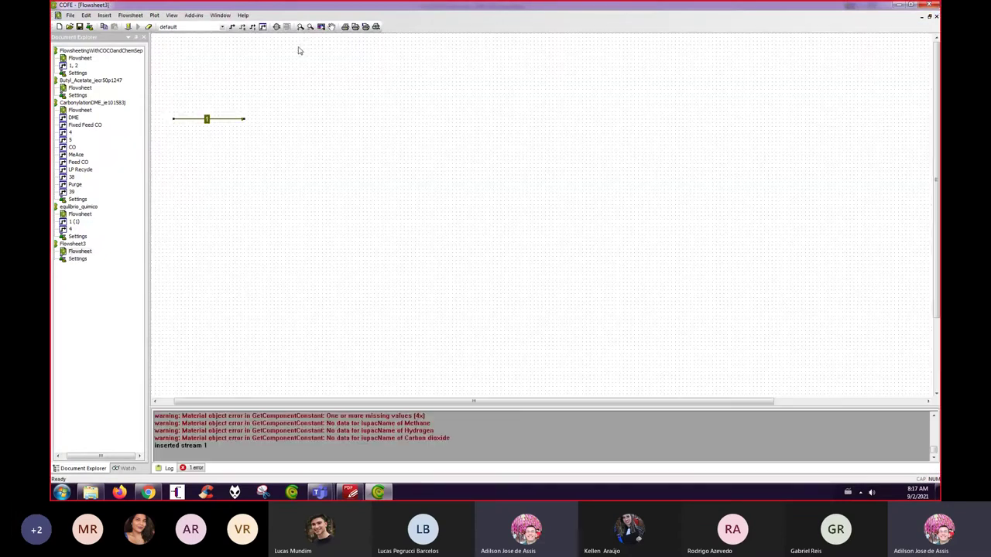
# - Choose the FixedConversionReactor from the Reactors category as the unit operation to insert
pyautogui.click(276, 26)
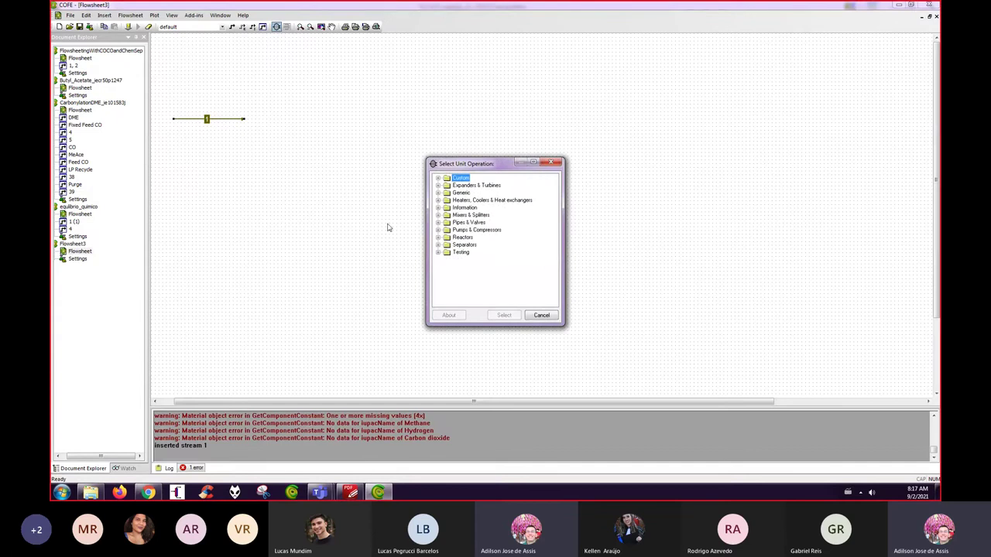
pyautogui.click(438, 238)
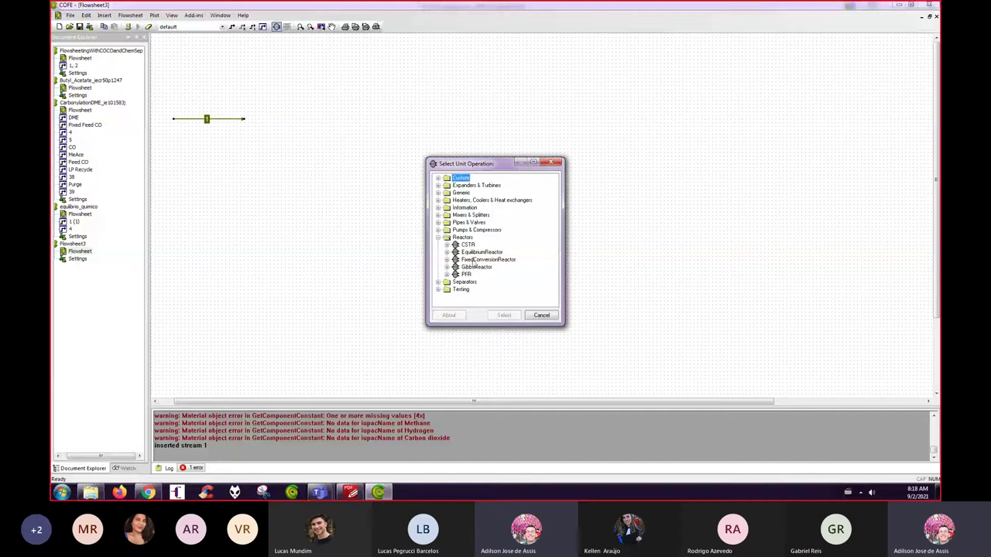
pyautogui.click(473, 260)
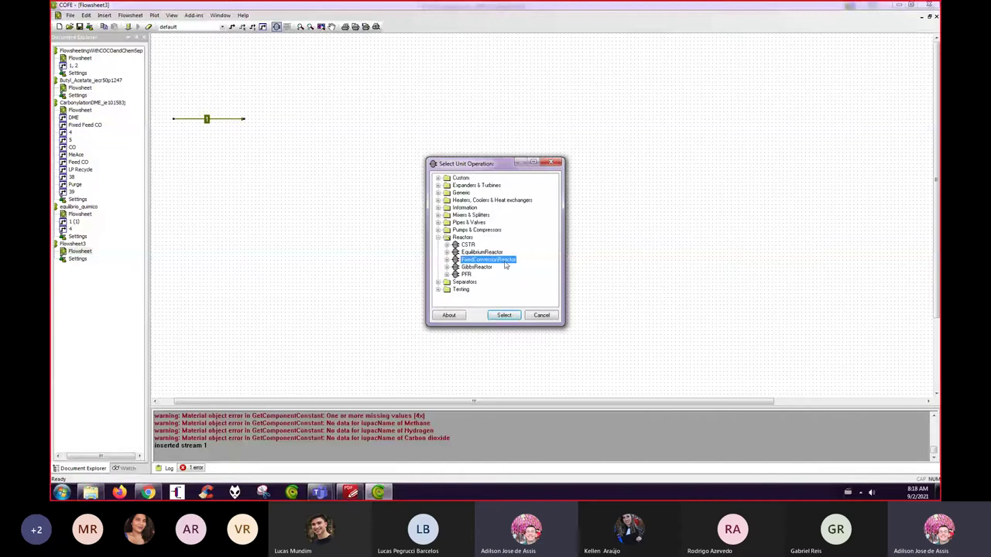